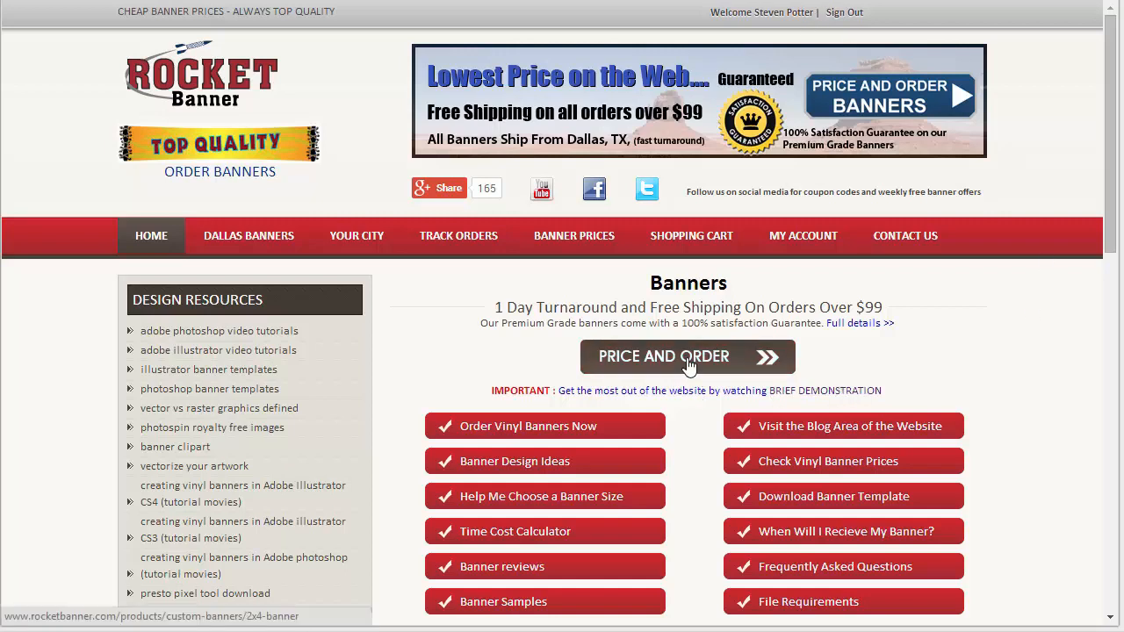
Step: Go to the banner ordering page, browse the design templates and open the Birthday Banners category
click(663, 367)
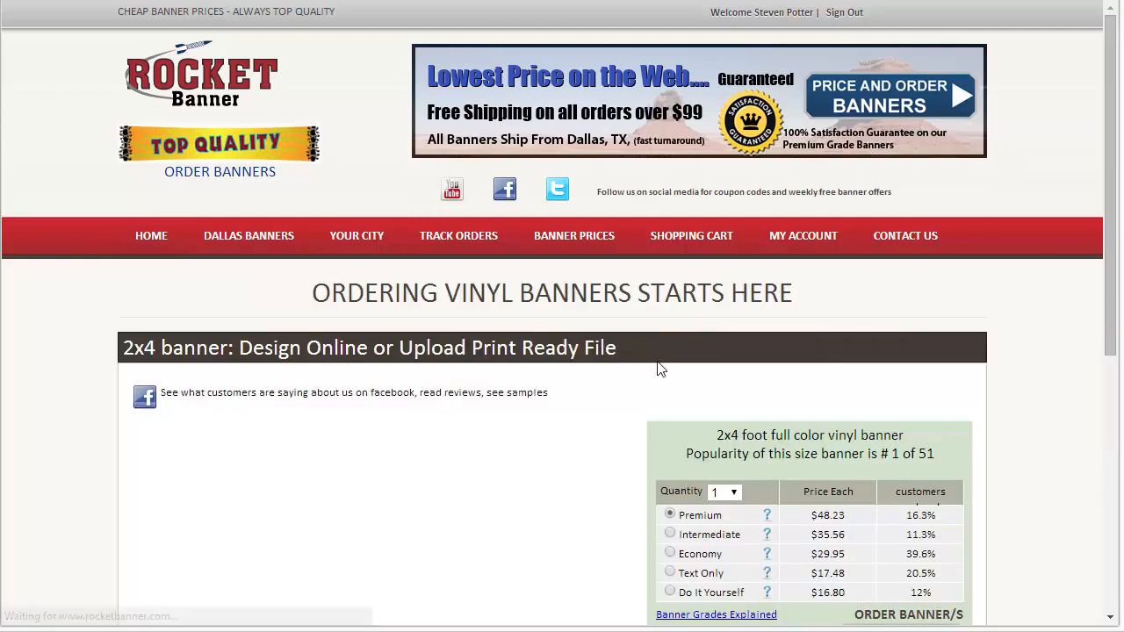
scroll(665, 370, down, 4)
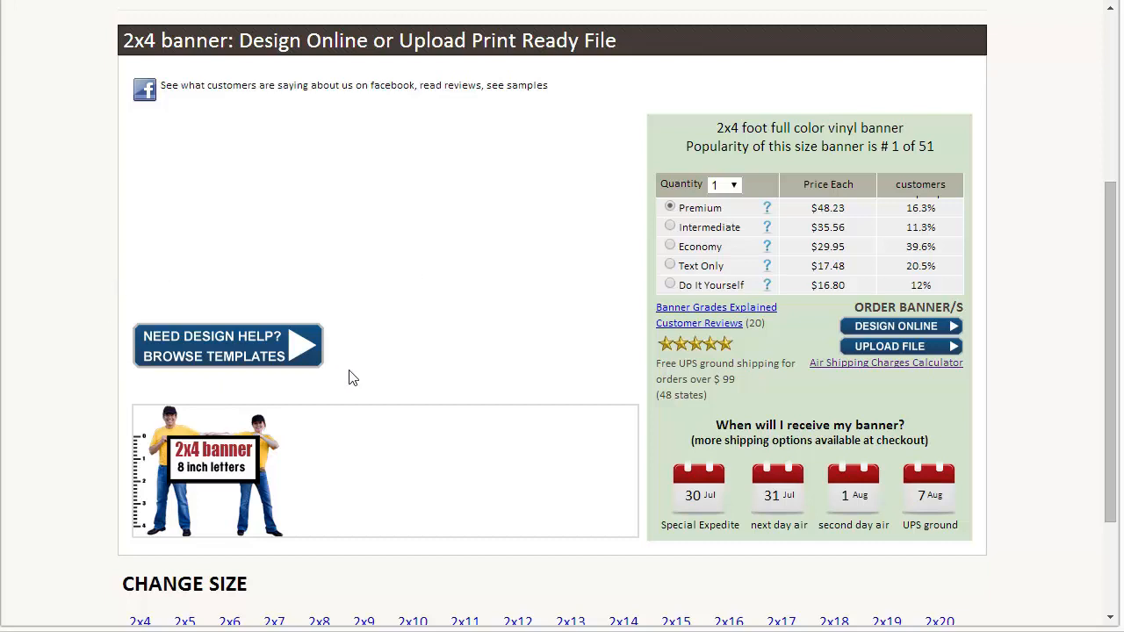
click(274, 363)
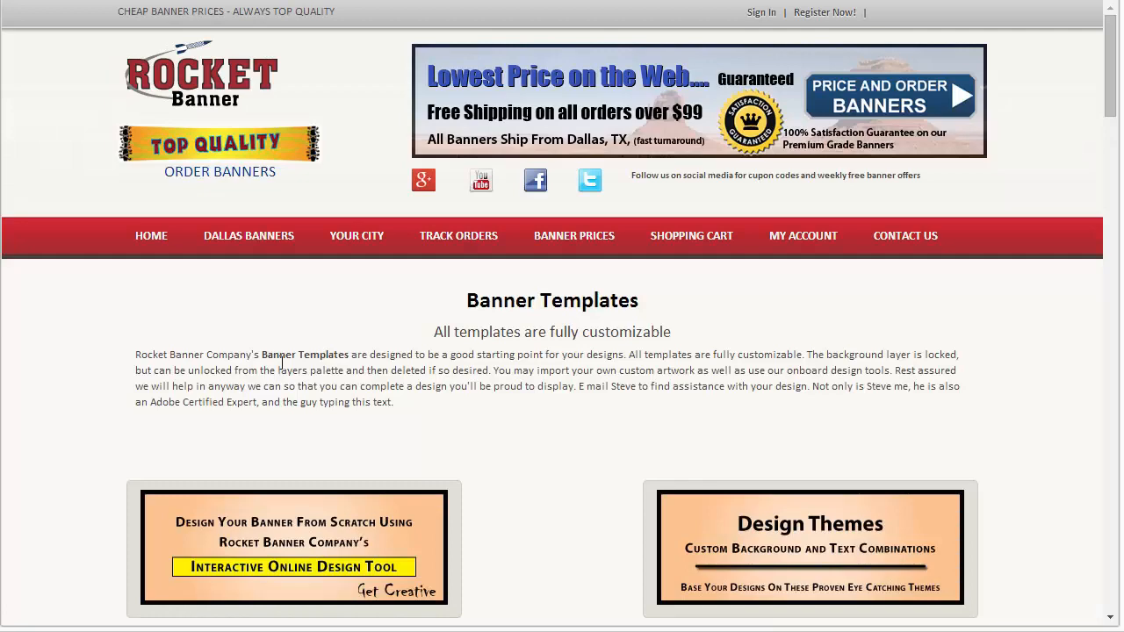
scroll(338, 386, down, 4)
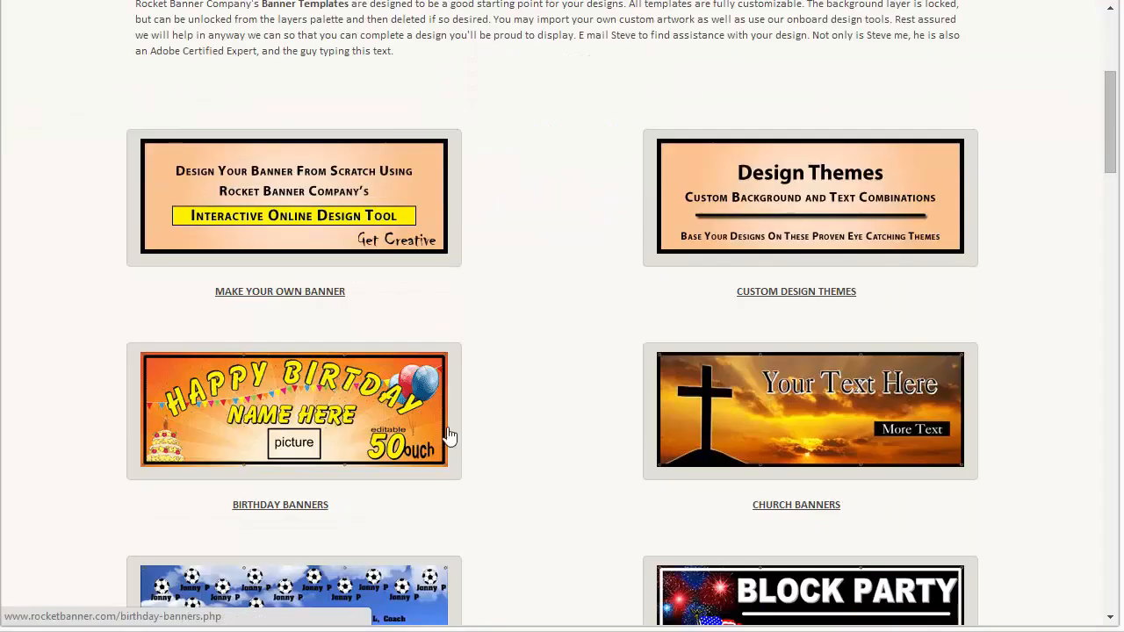
click(281, 410)
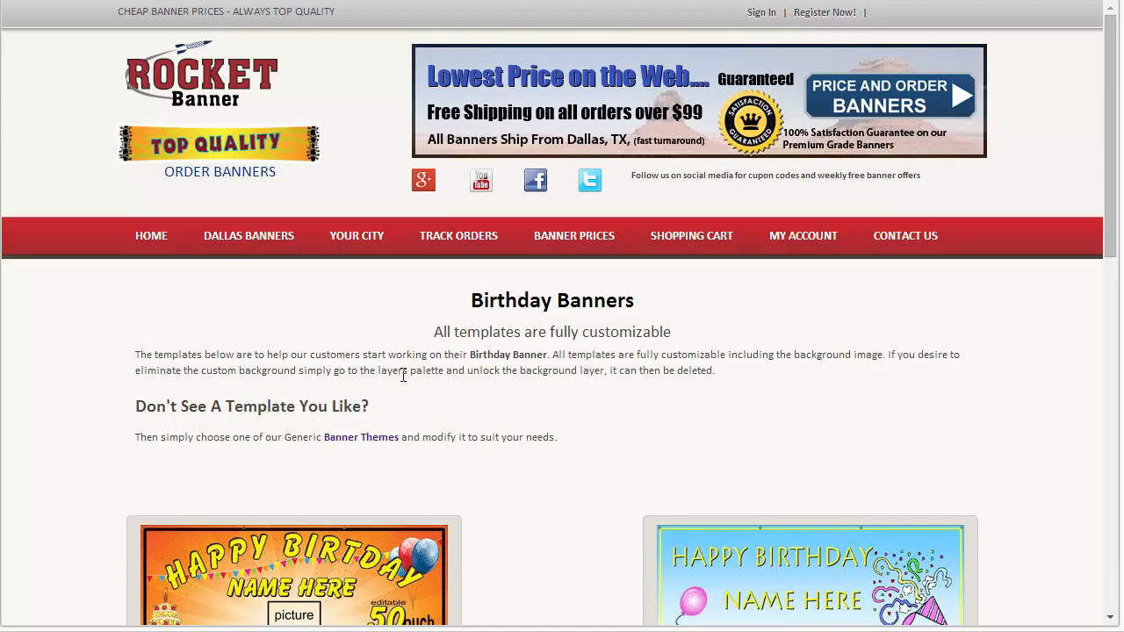
Step: Look through the birthday templates and open Birthday Banner Template #7 in the online designer
scroll(426, 381, down, 3)
scroll(424, 379, down, 3)
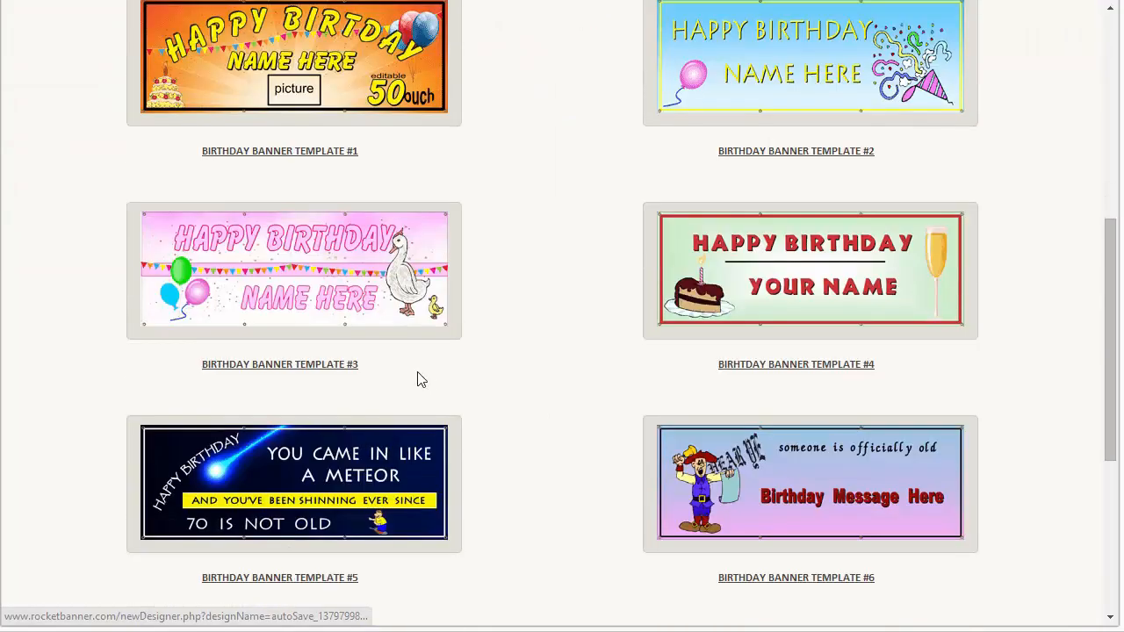
scroll(424, 379, up, 1)
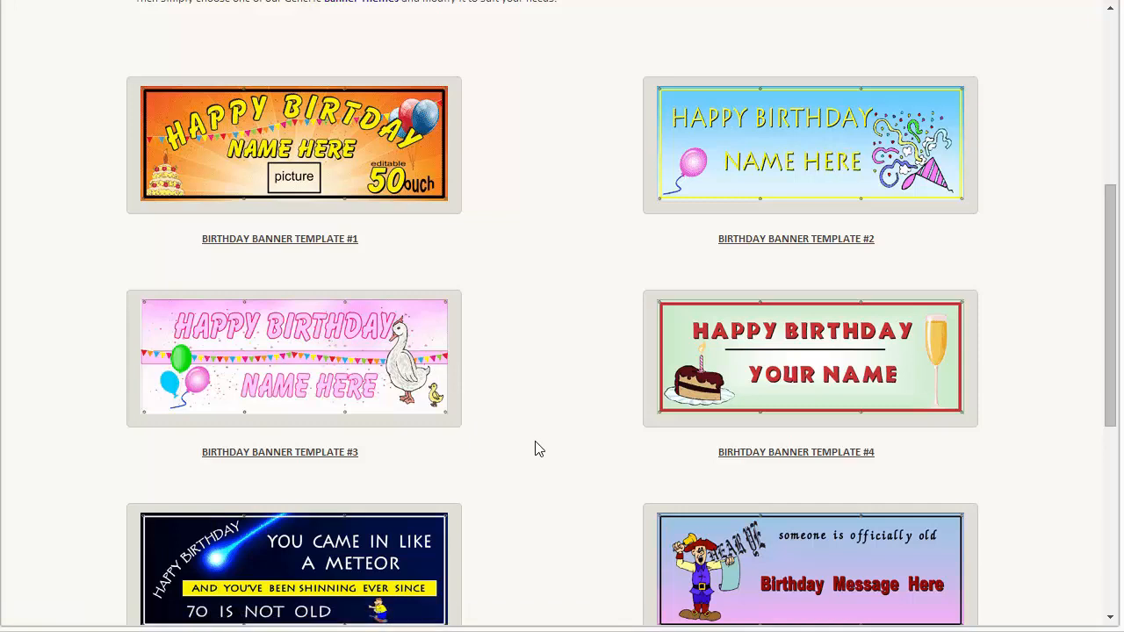
scroll(538, 448, down, 2)
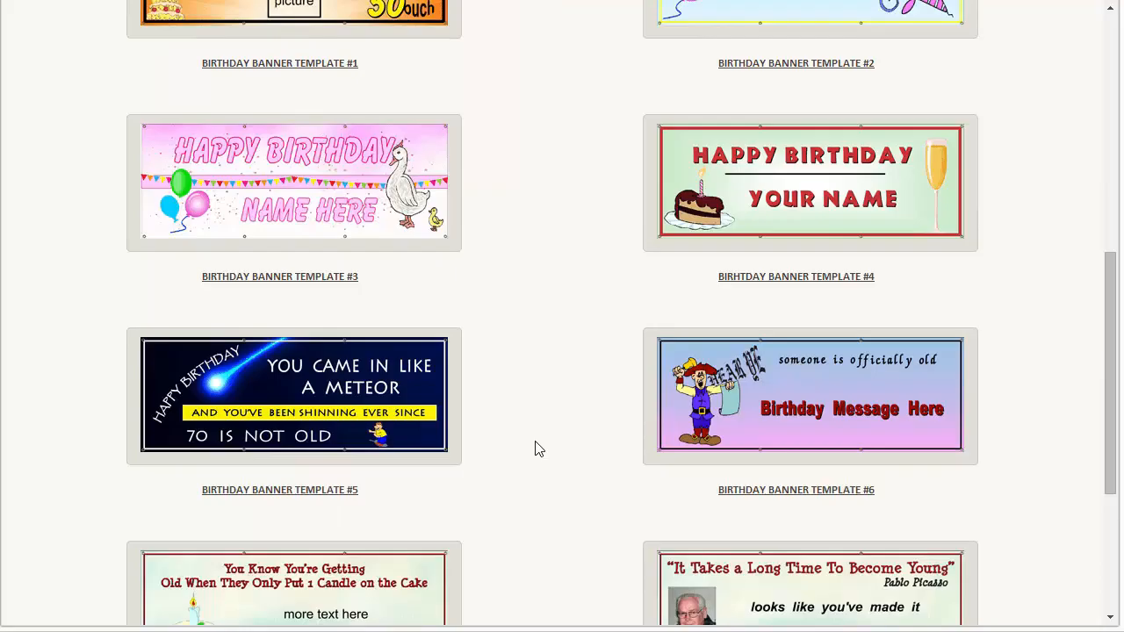
scroll(538, 448, down, 1)
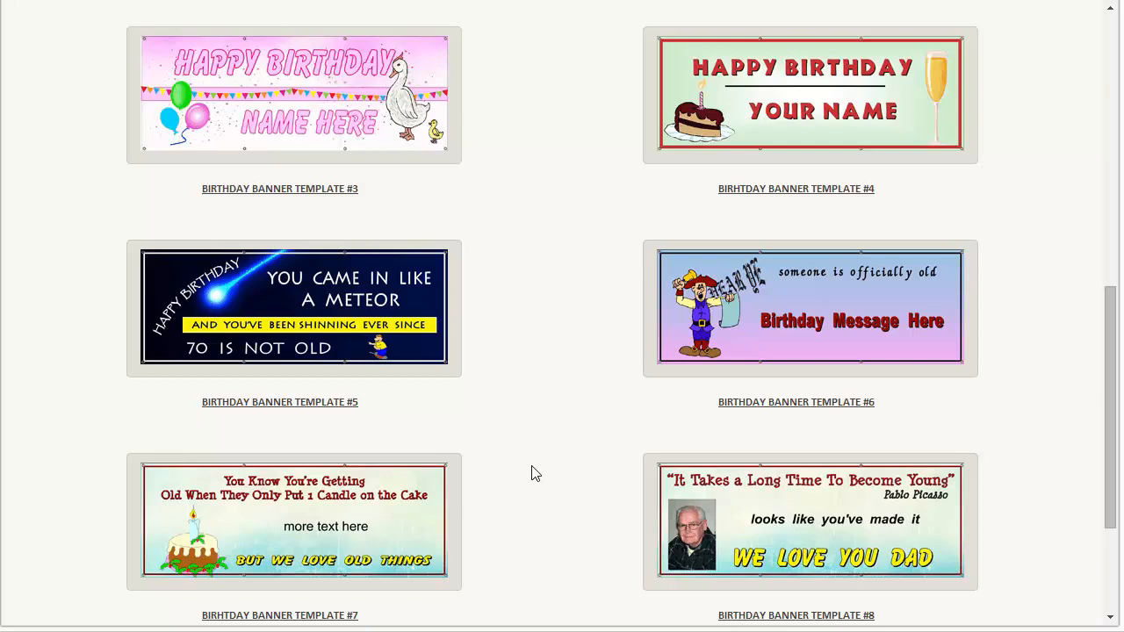
click(313, 550)
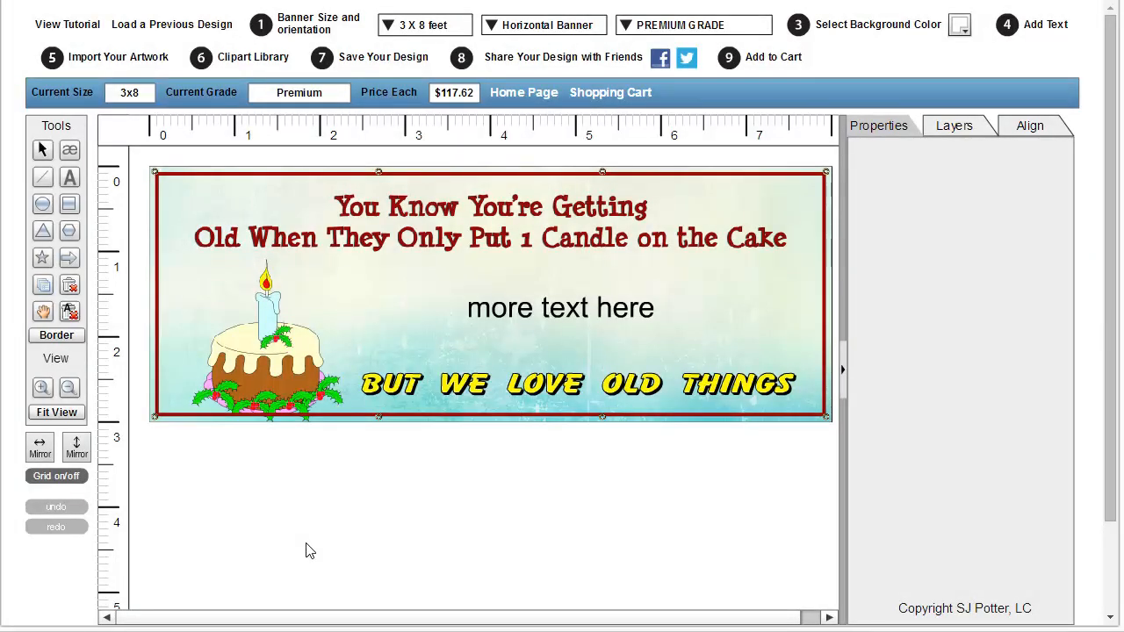
Step: Change the banner size to 3x6 feet
click(439, 31)
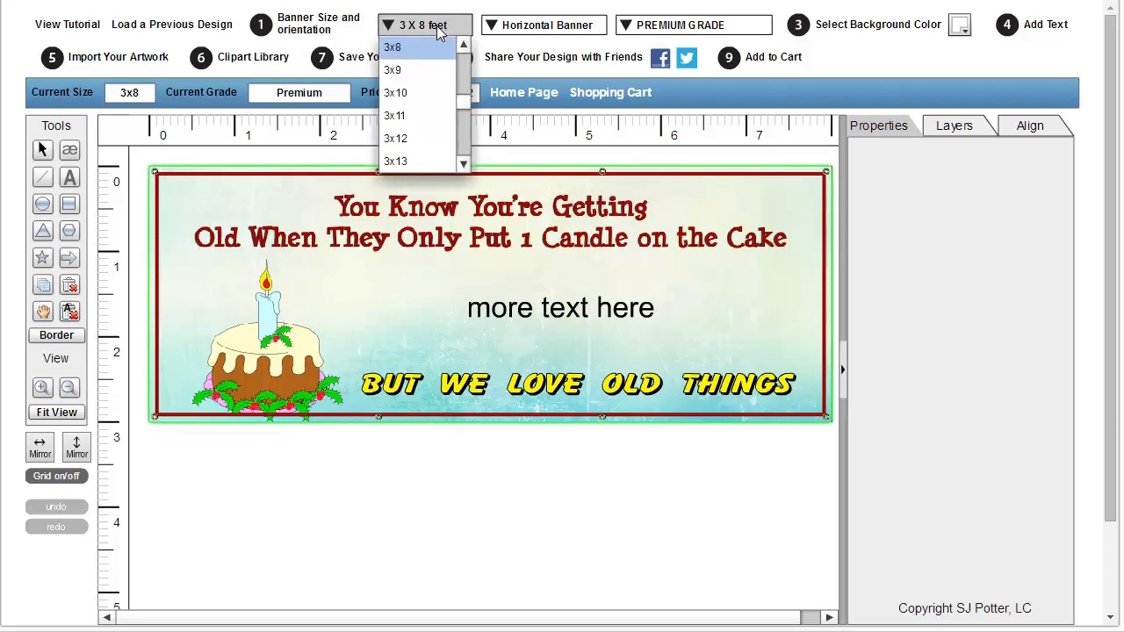
click(463, 44)
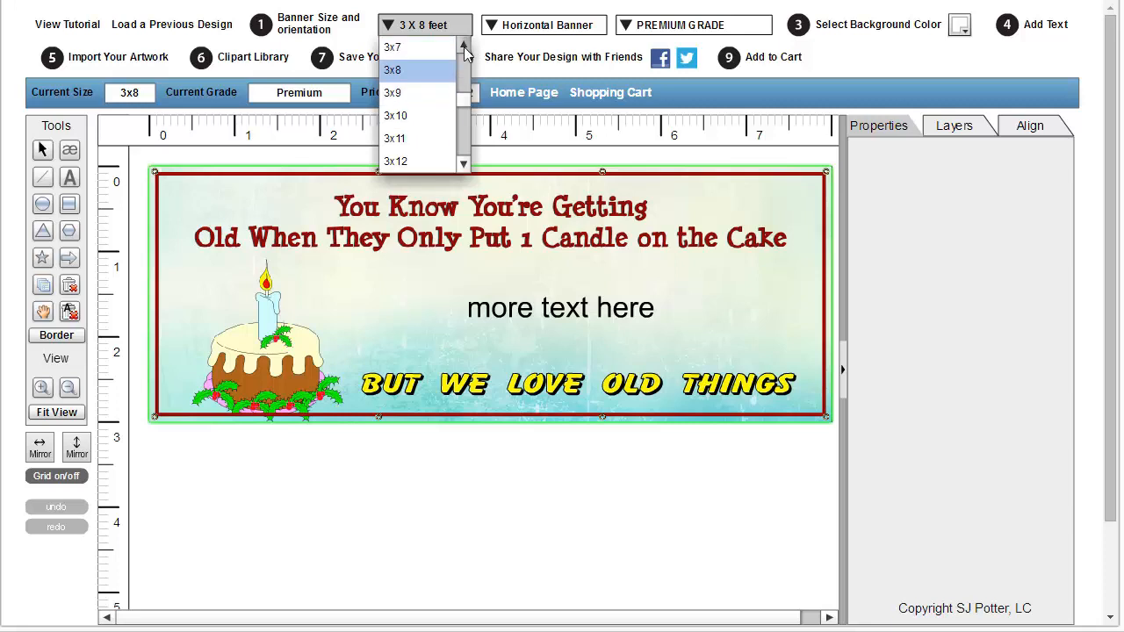
click(463, 44)
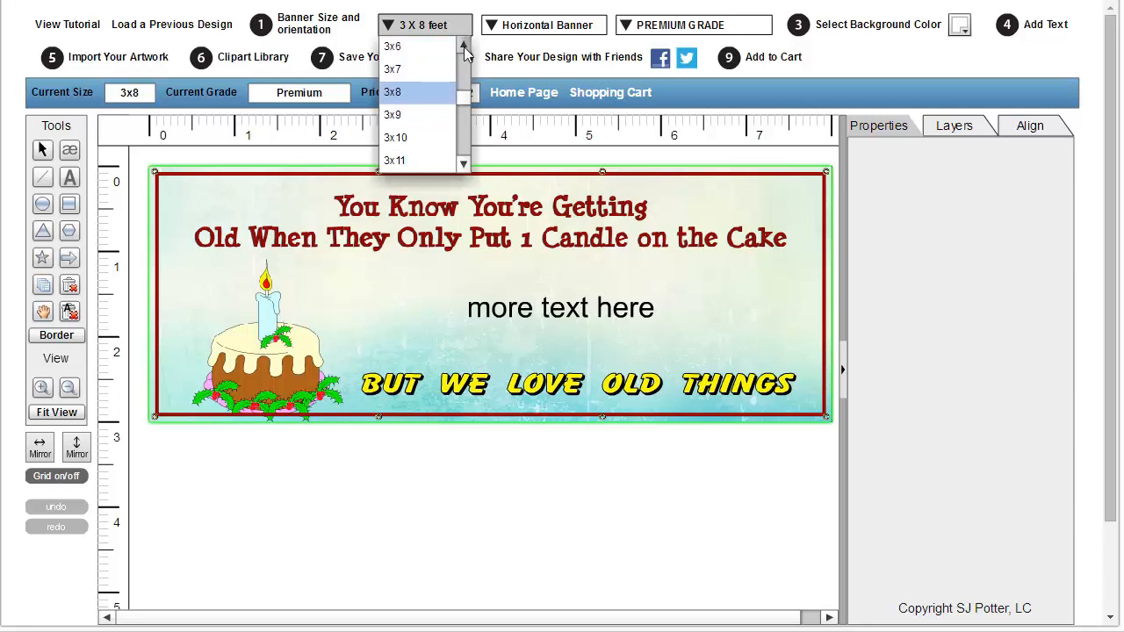
click(402, 49)
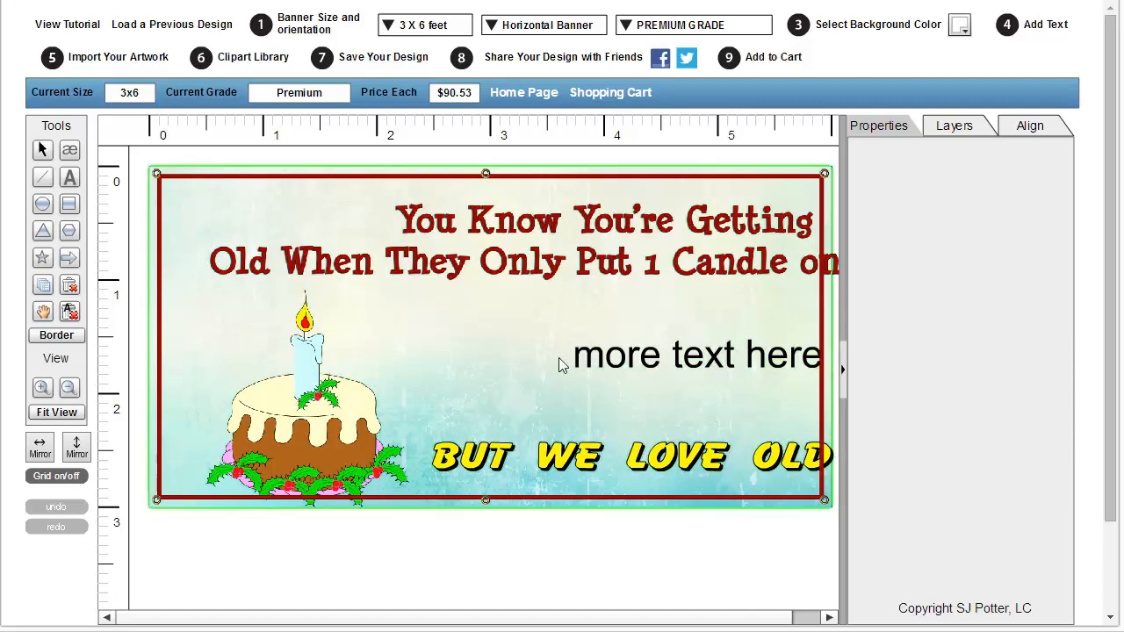
Step: Shrink the red two-line headline to about 64 x 6 inches and centre it inside the border near the banner's upper edge
click(514, 277)
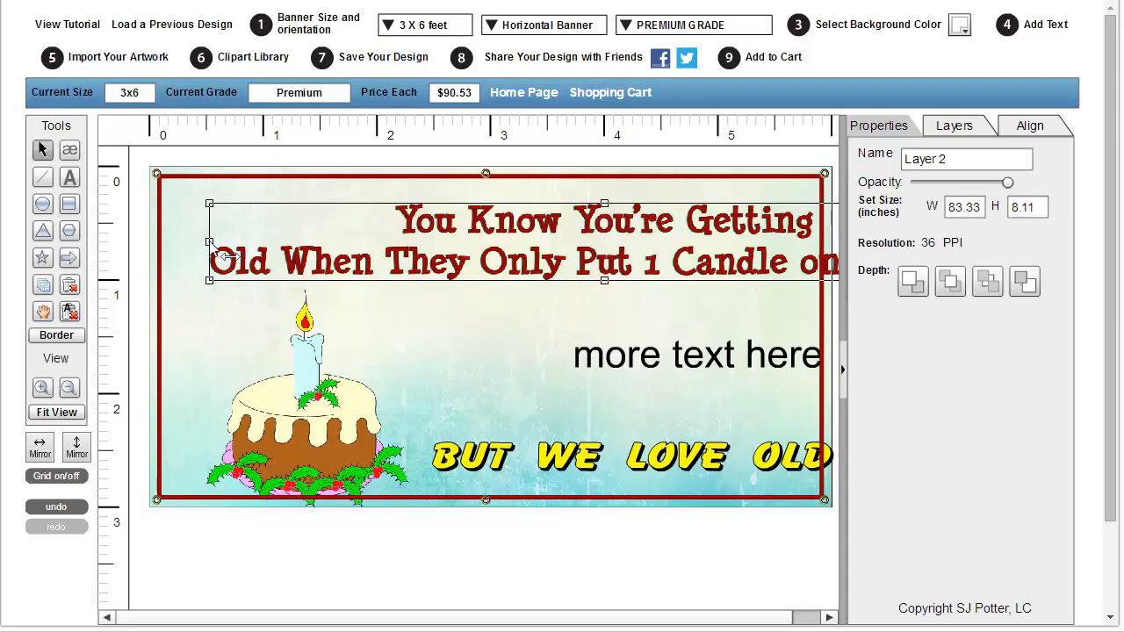
mouse_move(211, 242)
mouse_down()
mouse_move(601, 261)
mouse_move(512, 246)
mouse_move(201, 244)
mouse_up()
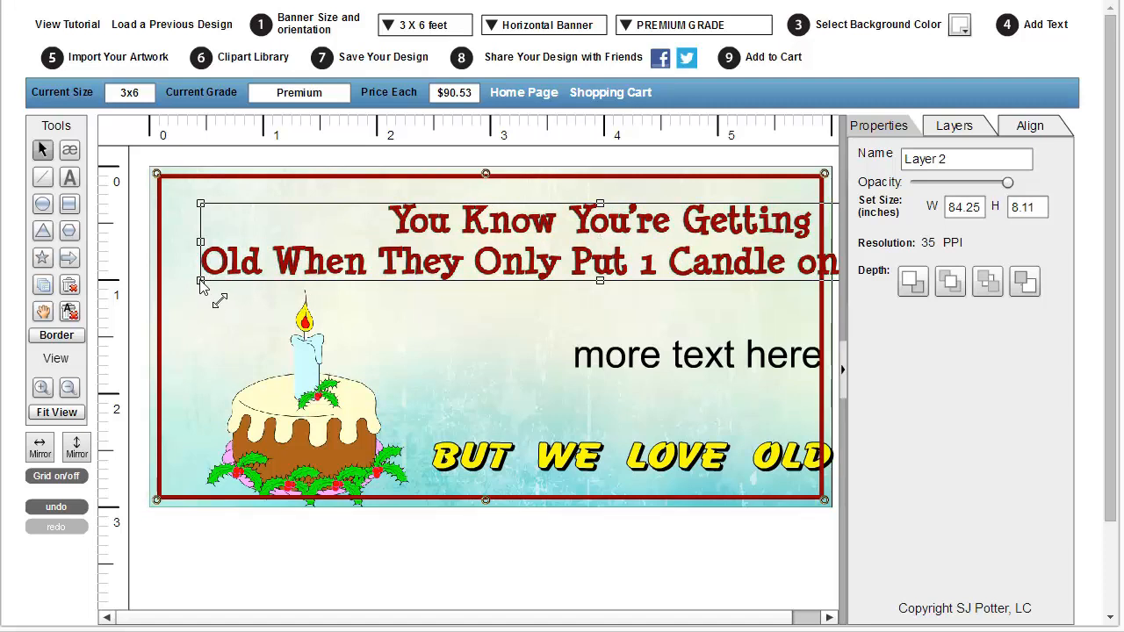
drag(201, 283, 397, 278)
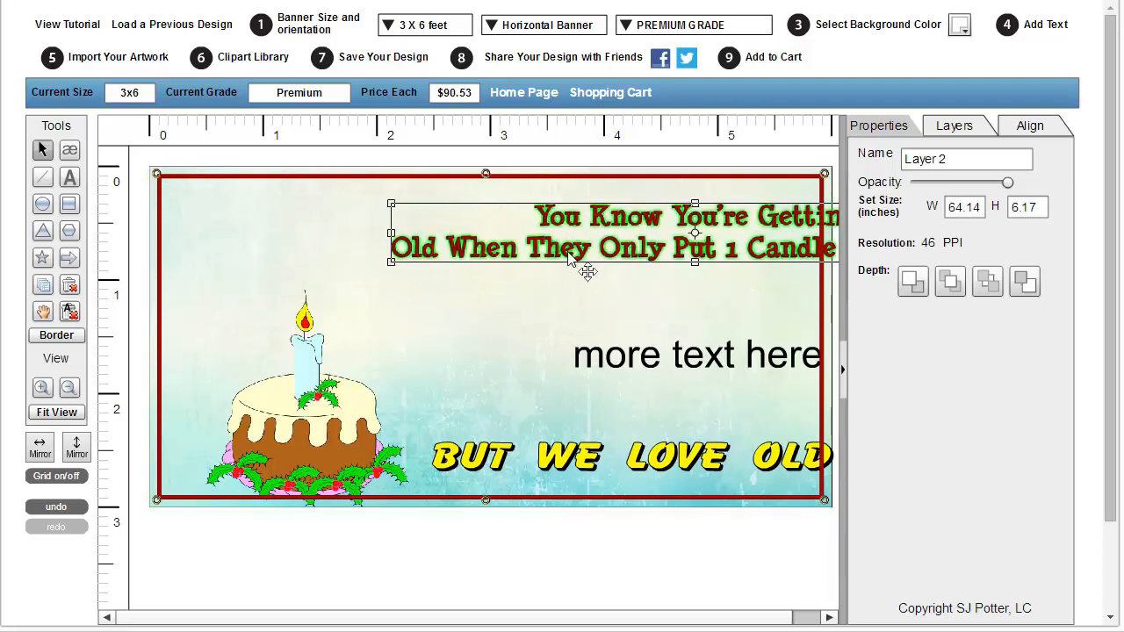
drag(563, 256, 355, 251)
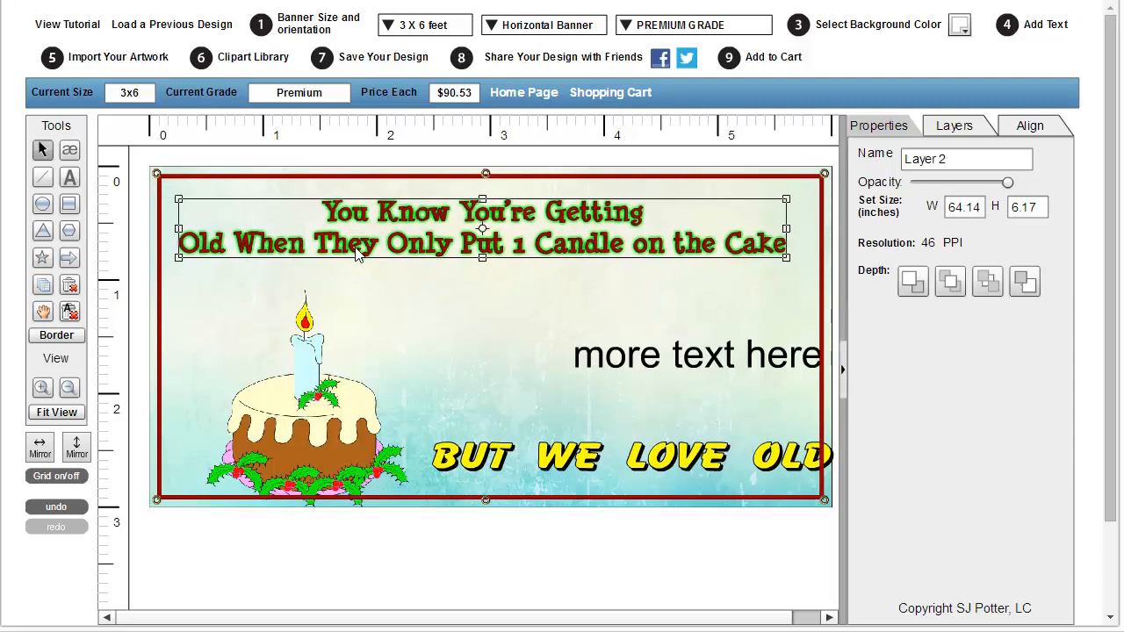
click(356, 275)
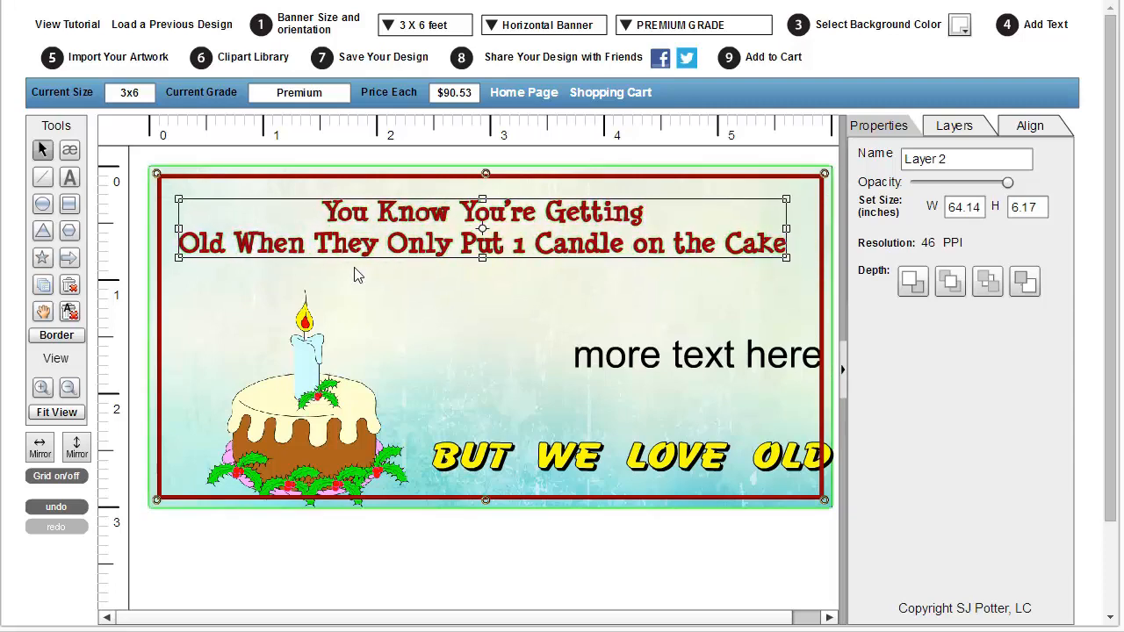
click(373, 251)
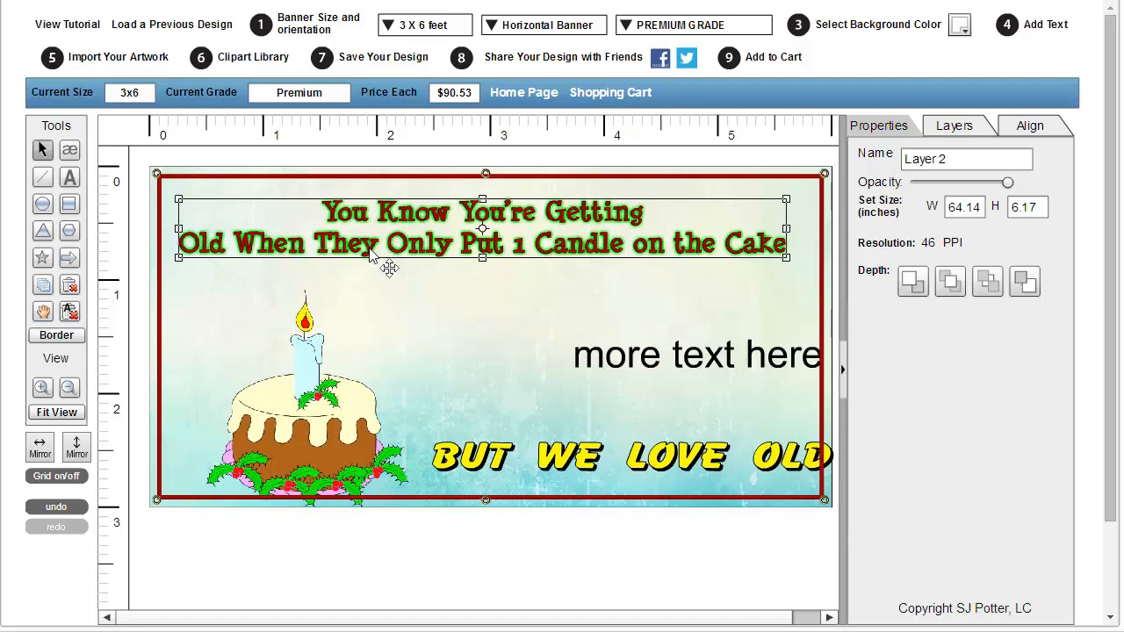
drag(373, 251, 376, 252)
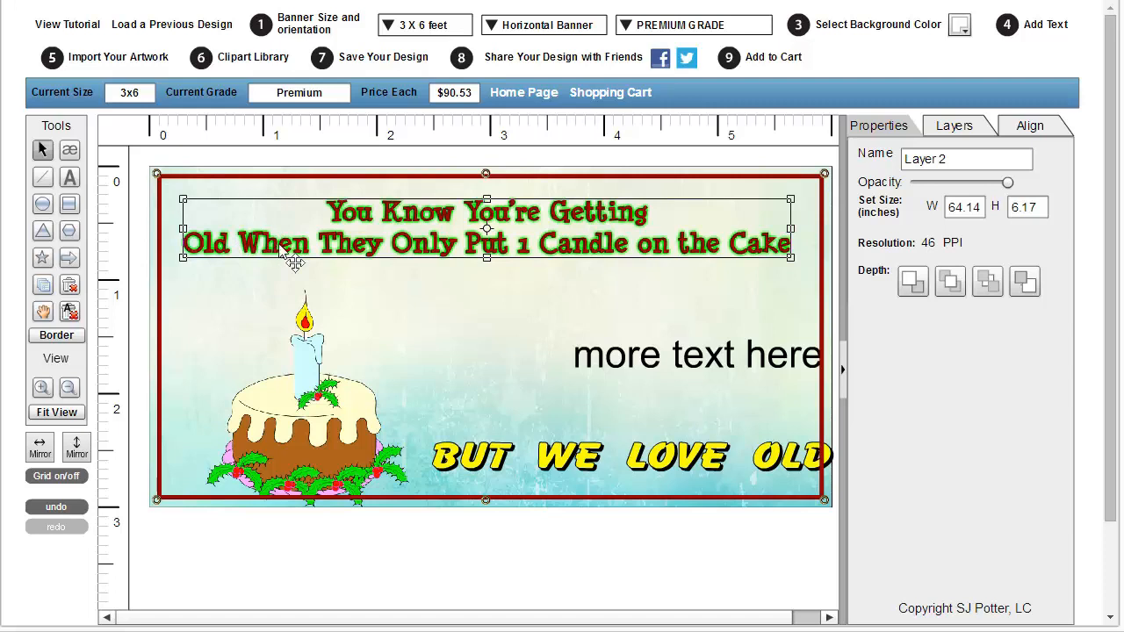
Step: Move the "more text here" text inside the border, just above the yellow "But We Love Old Things" line
click(566, 461)
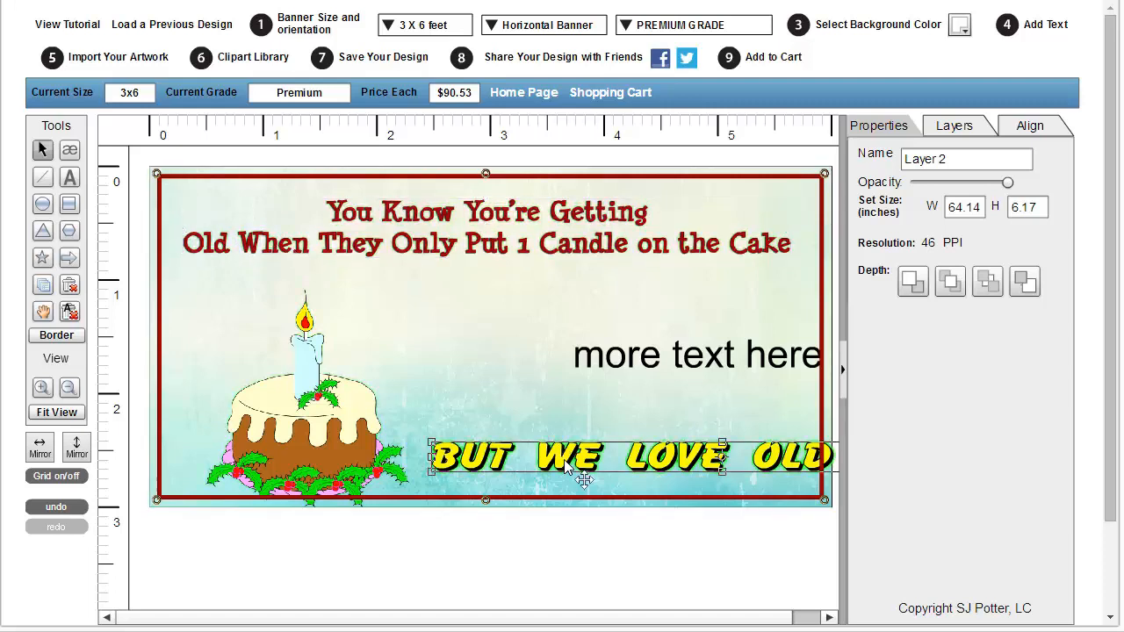
click(655, 376)
click(516, 370)
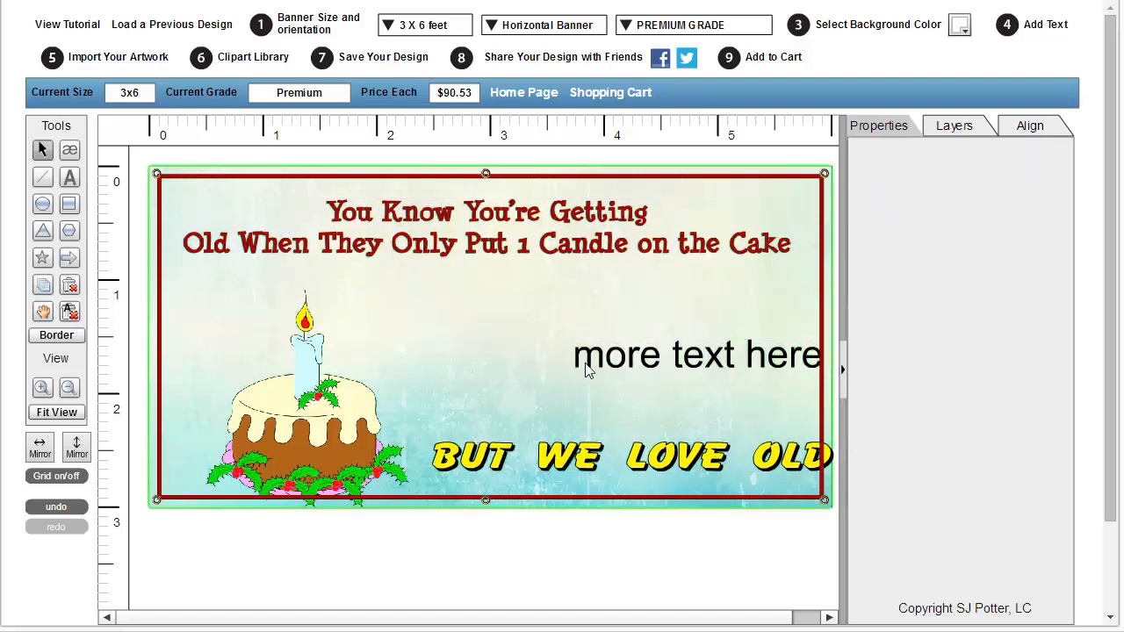
click(589, 368)
drag(590, 369, 438, 406)
Step: Scale the yellow "But We Love Old Things" text down to about 31 x 1.6 inches
click(478, 472)
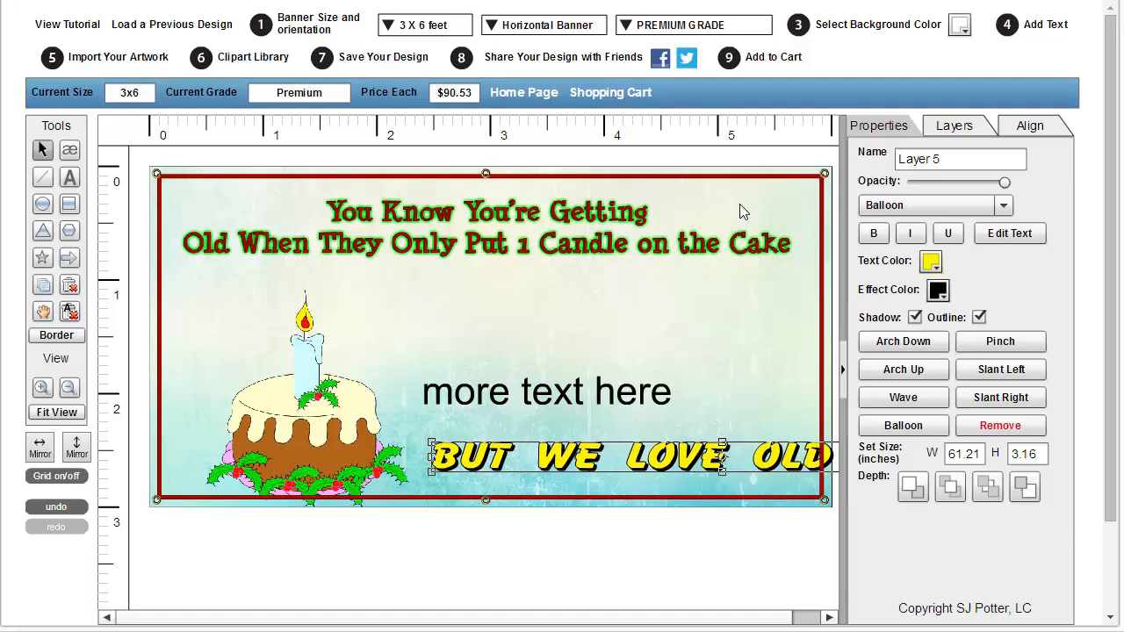
click(649, 255)
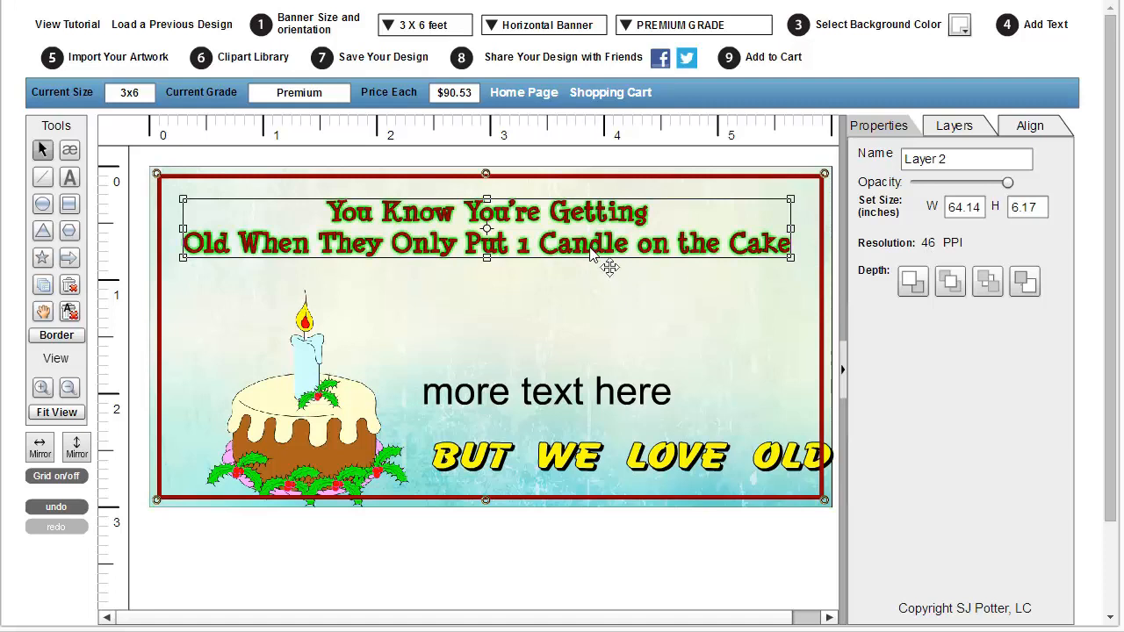
click(568, 470)
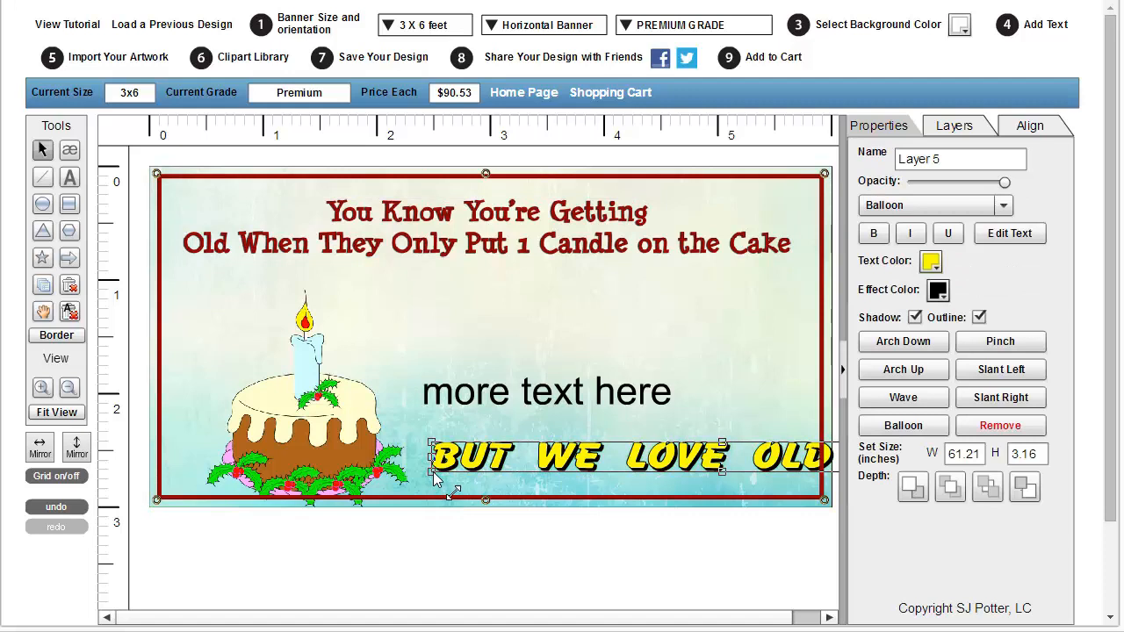
drag(433, 474, 459, 478)
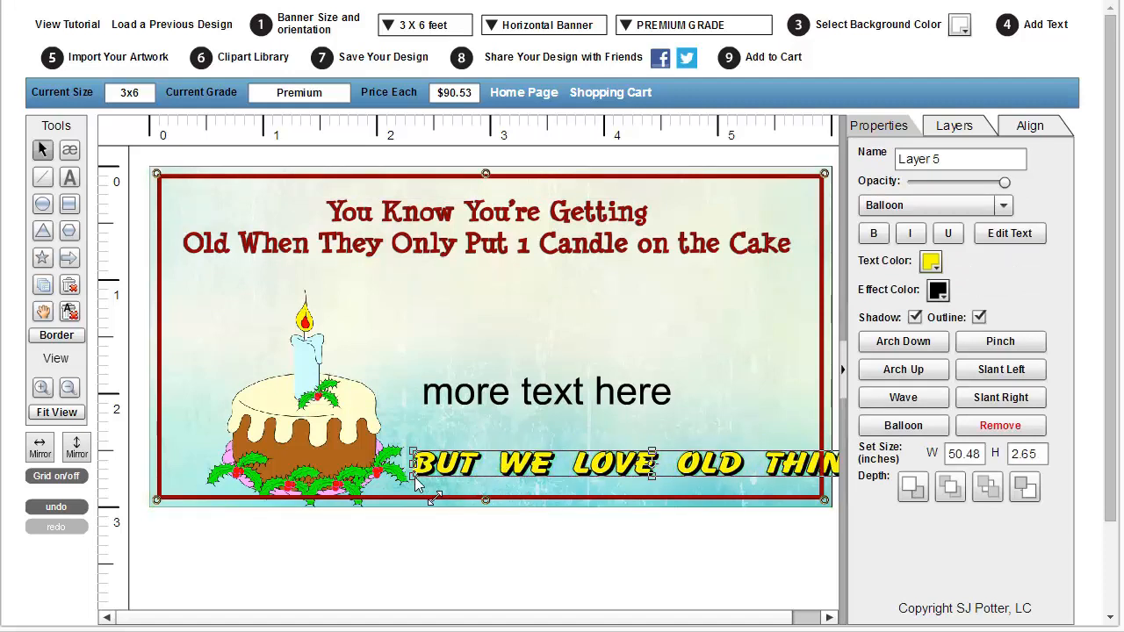
drag(417, 479, 454, 474)
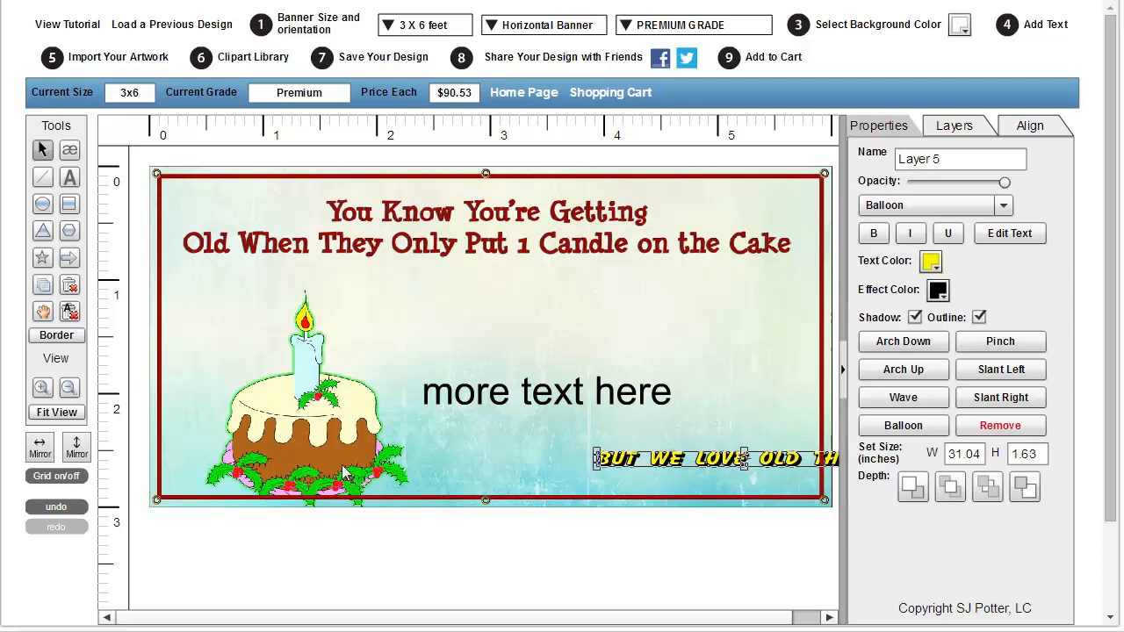
Step: Shrink the birthday cake to about 11.8 x 12.6 inches and place it in the banner's lower-left corner
click(343, 474)
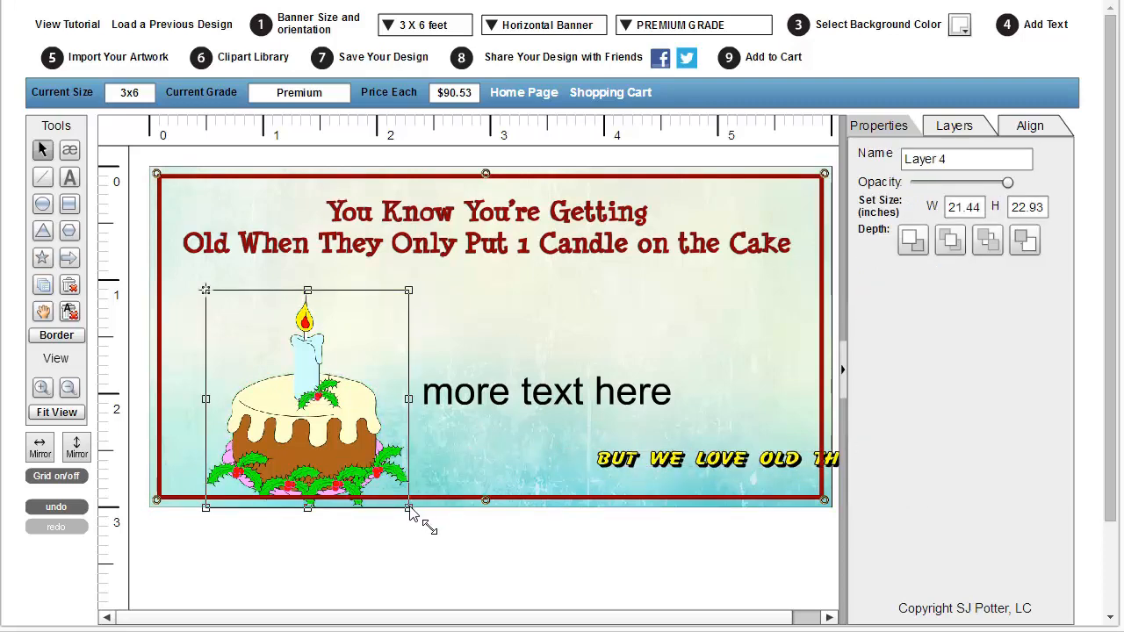
drag(409, 509, 318, 409)
drag(273, 363, 249, 443)
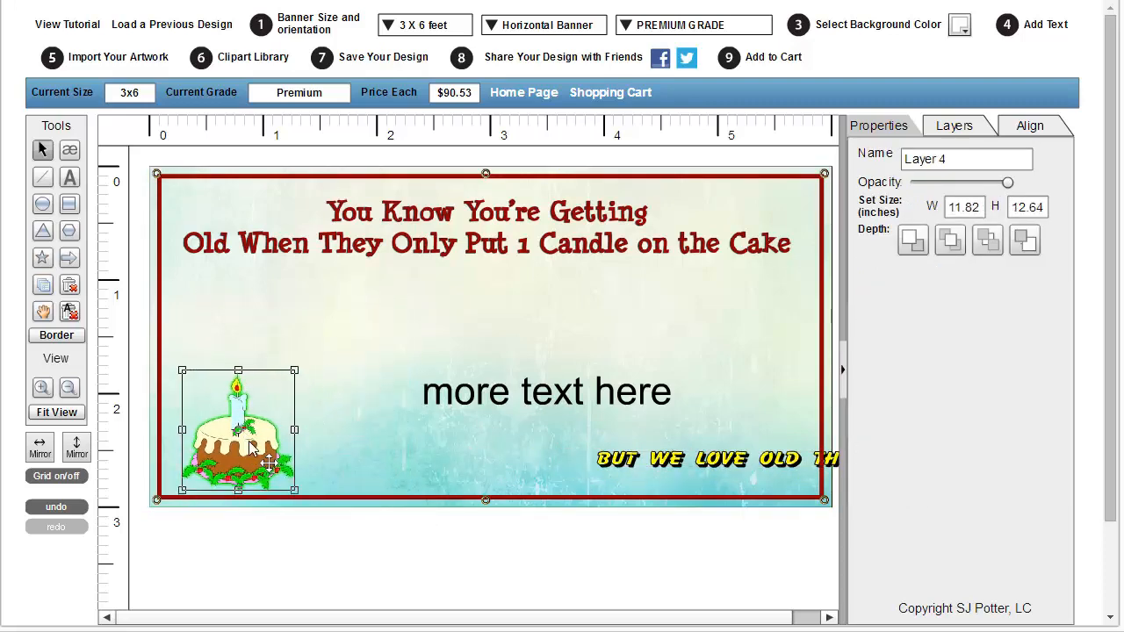
Step: Move the yellow "But We Love Old Things" text below the headline and "more text here" beside the cake near the lower border
click(618, 465)
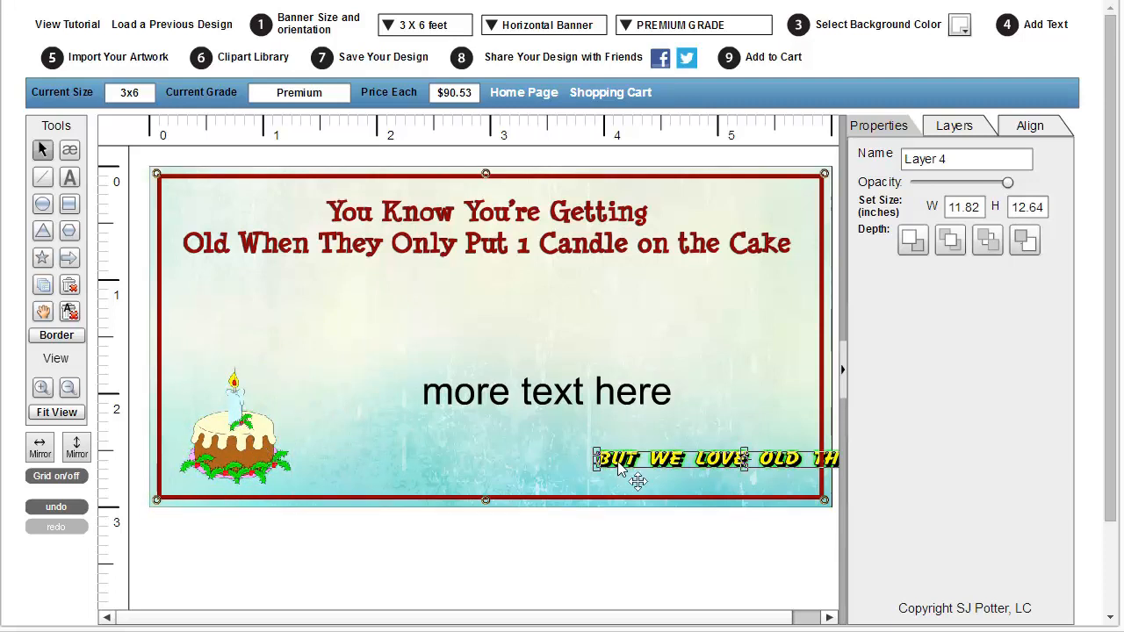
drag(618, 467, 372, 342)
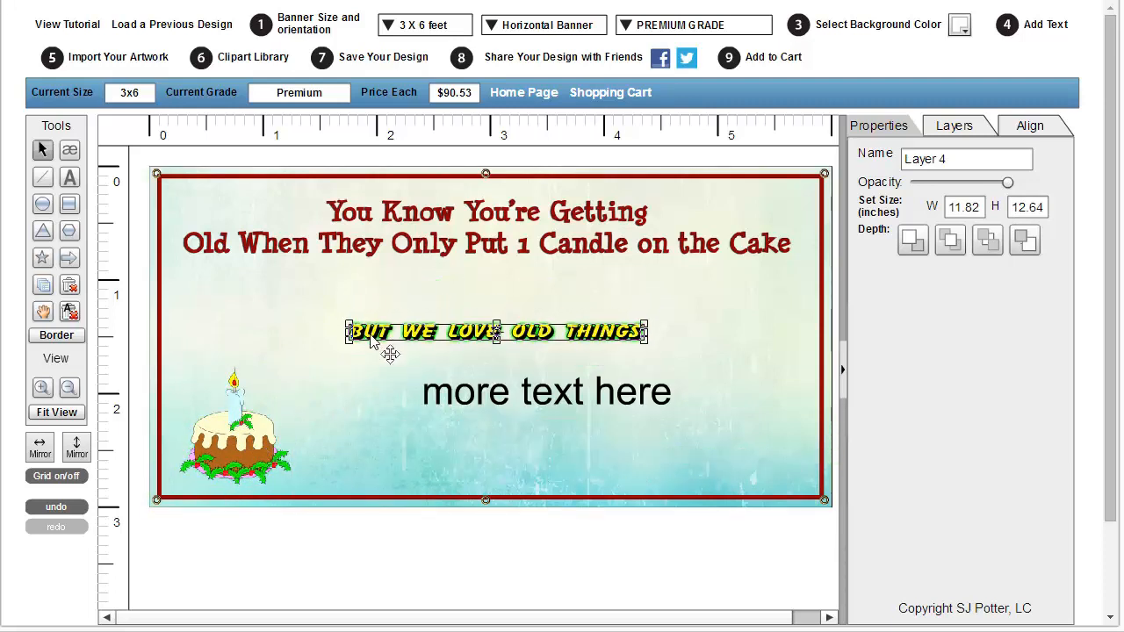
click(413, 402)
drag(412, 402, 323, 472)
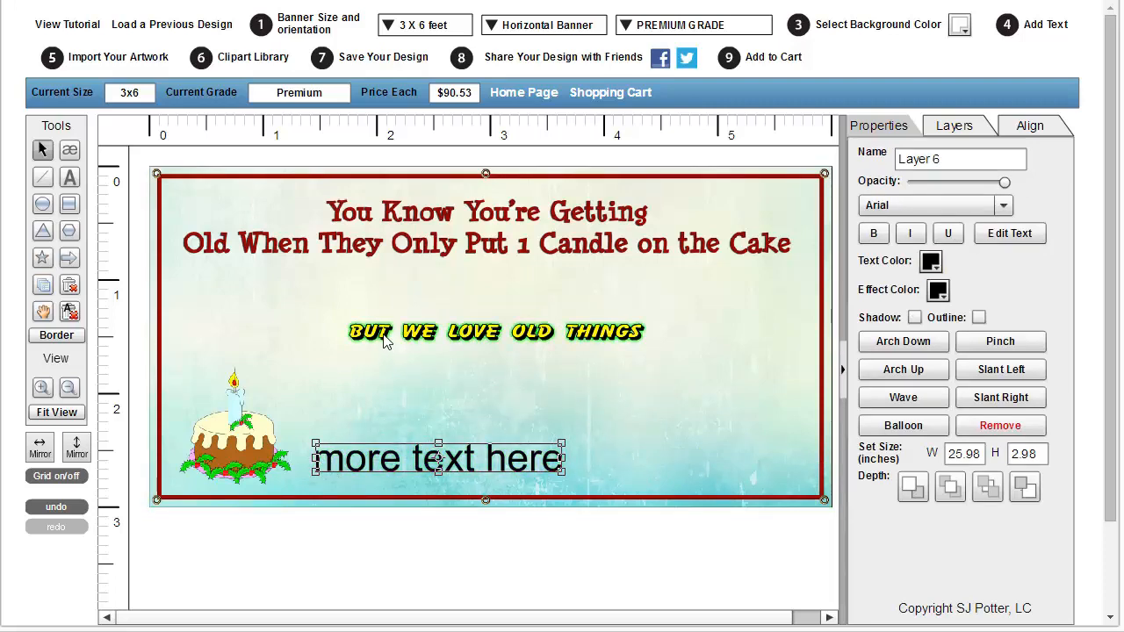
Step: Change the yellow "But We Love Old Things" text to "HAPPY BIRTHDAY"
double_click(383, 340)
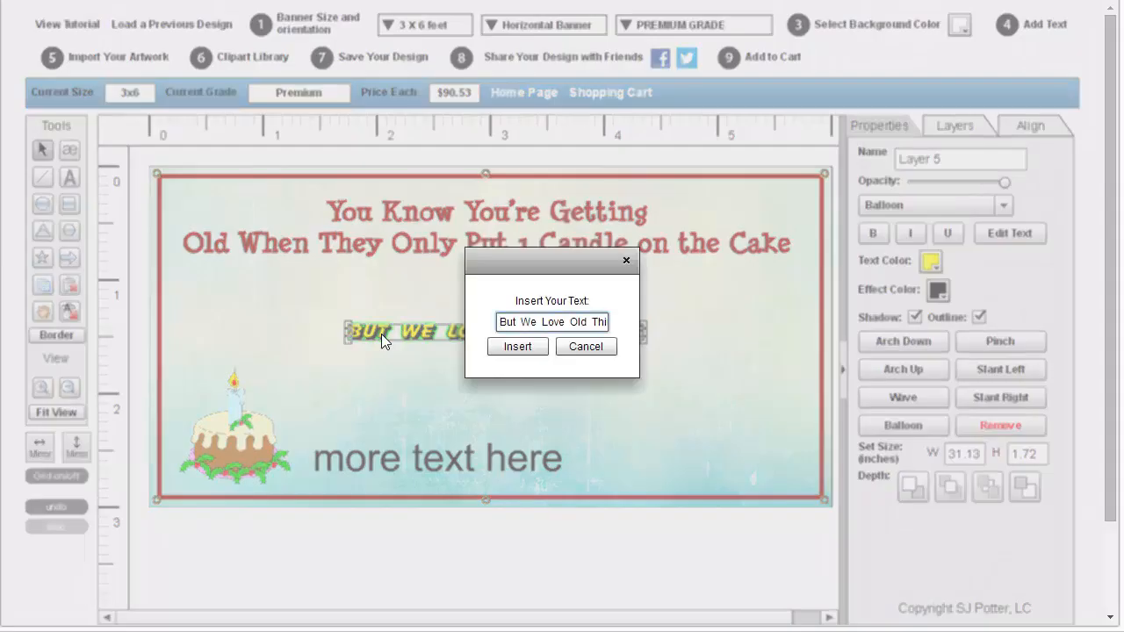
key(ctrl+a)
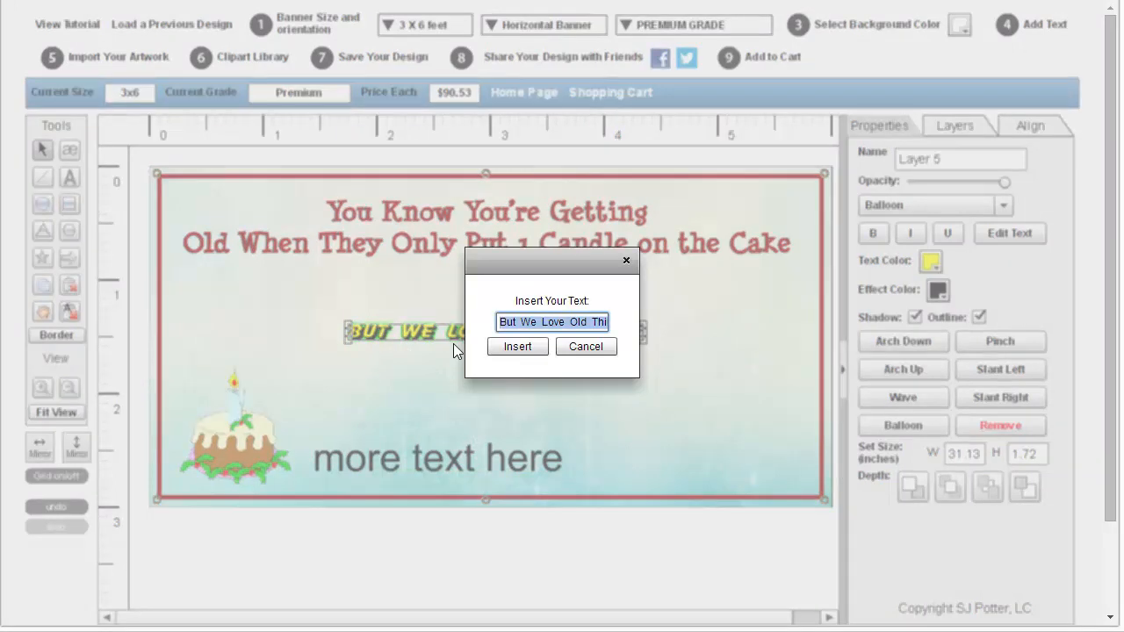
text(HAPPY)
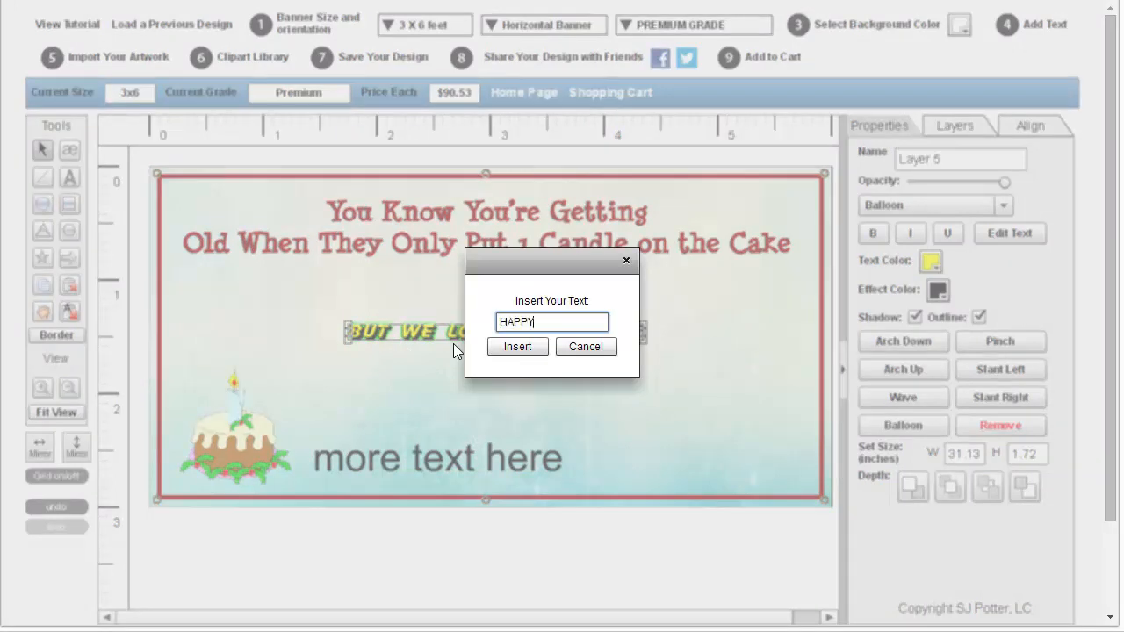
text( BIRTHDAY)
key(Return)
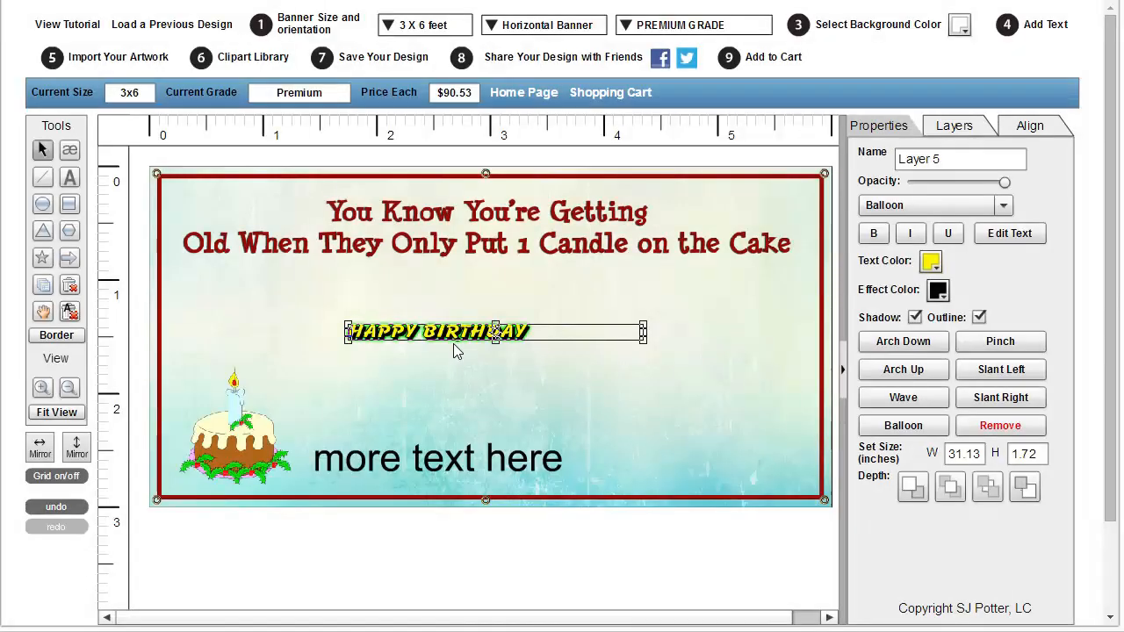
click(454, 366)
Step: Enlarge the yellow "HAPPY BIRTHDAY" text to about 54.9 x 6.7 inches and center it below the headline
click(519, 333)
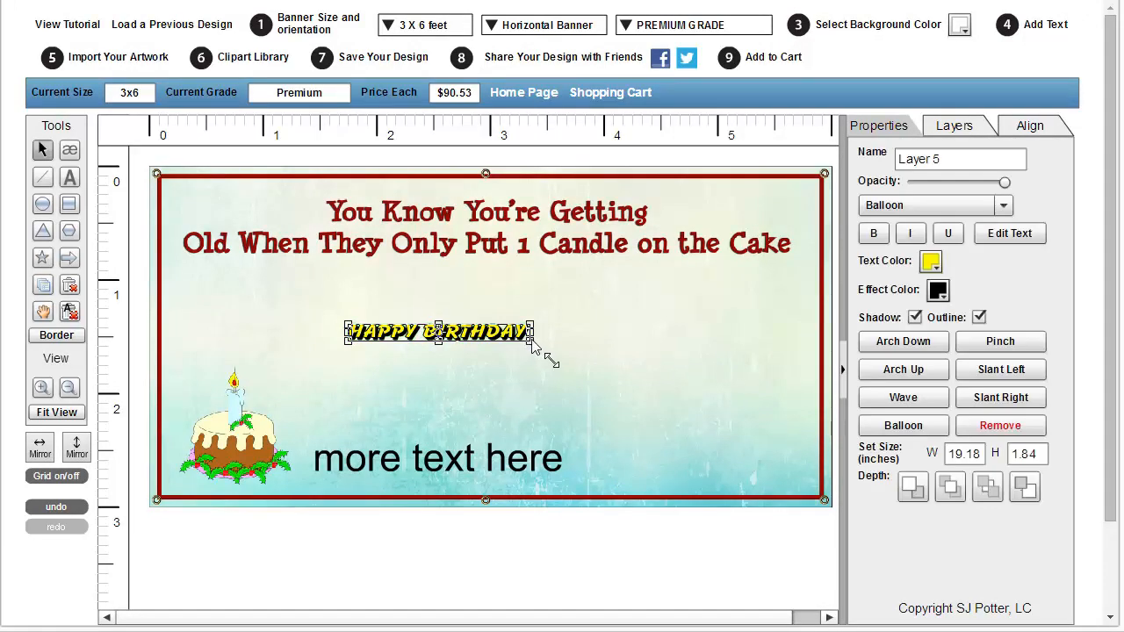
drag(531, 343, 787, 371)
drag(691, 368, 629, 351)
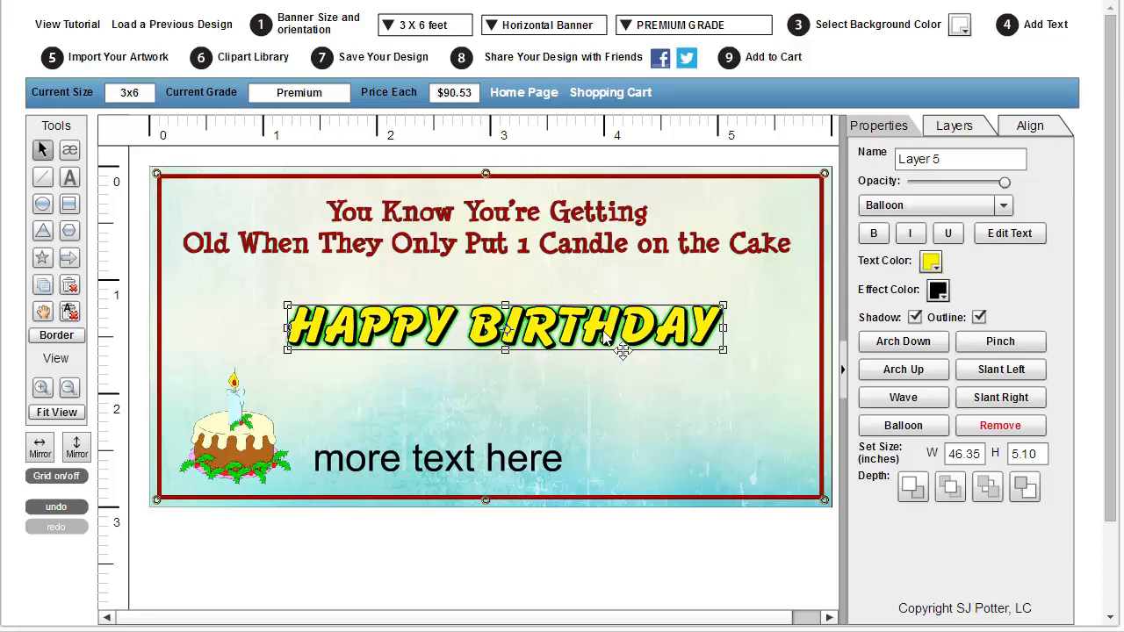
drag(288, 349, 203, 367)
drag(463, 352, 487, 346)
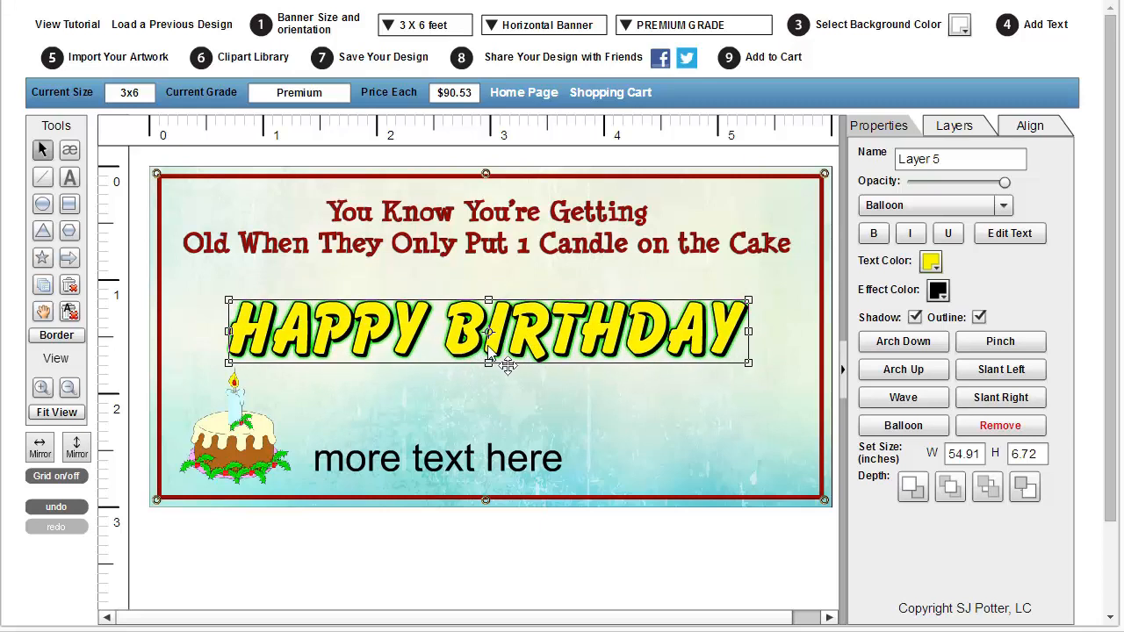
click(505, 396)
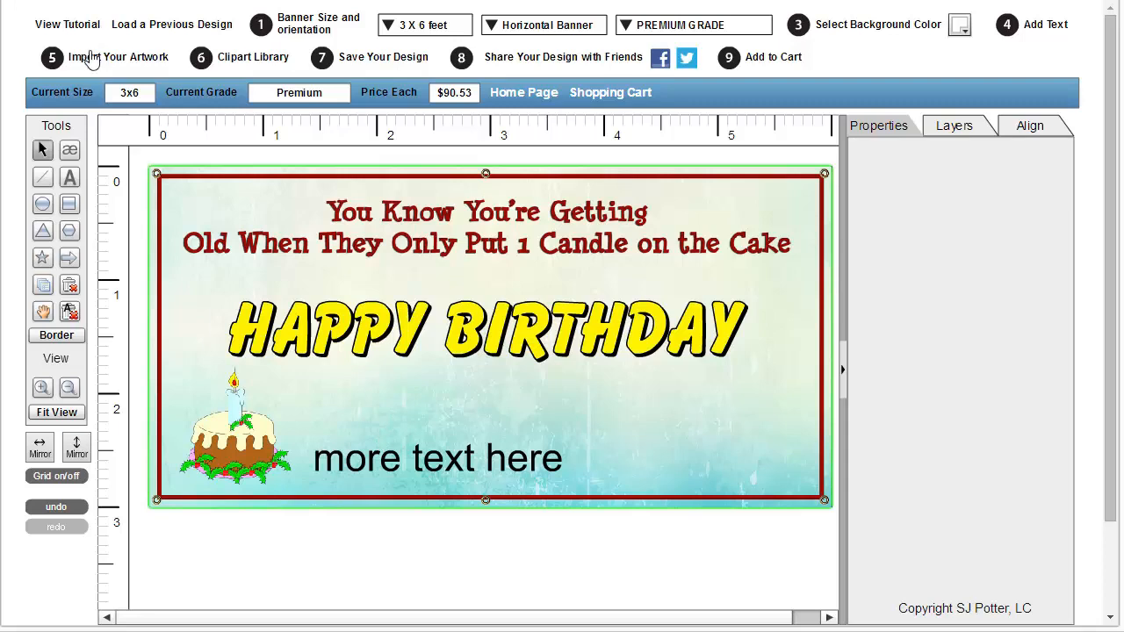
Step: Import the baby photo JPG from the Desktop as artwork, accepting the image quality notice
click(96, 58)
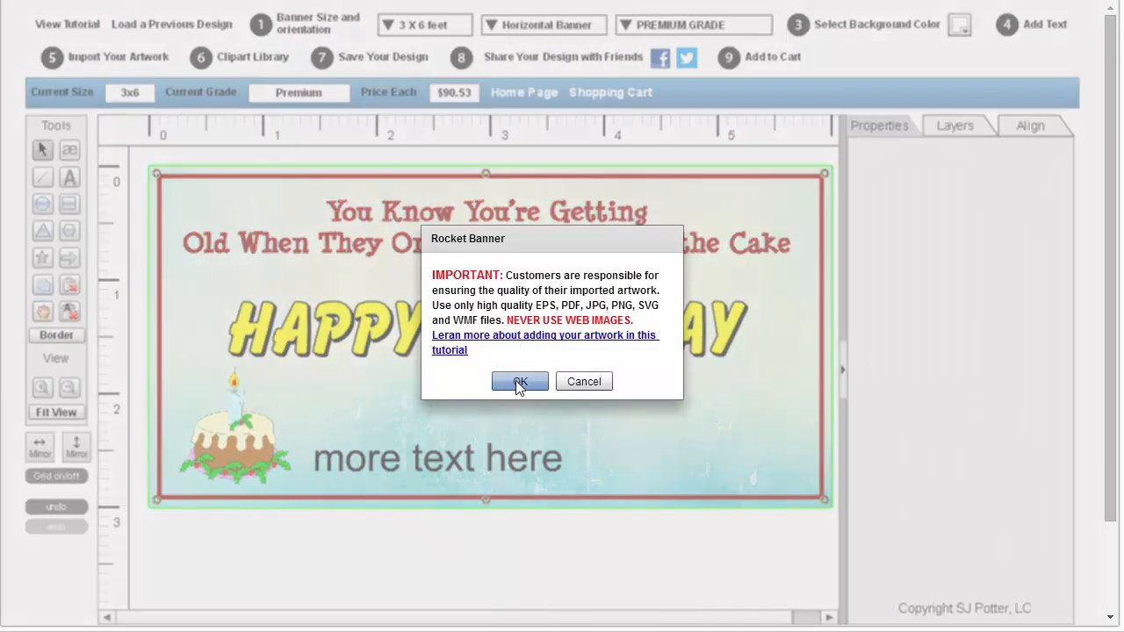
click(519, 381)
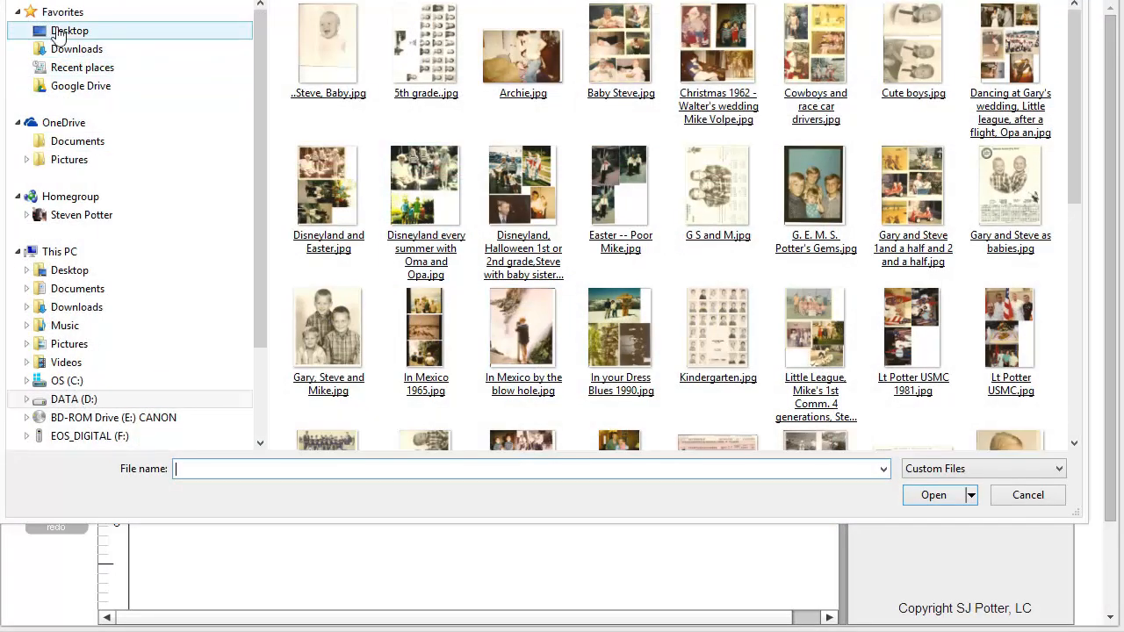
click(69, 33)
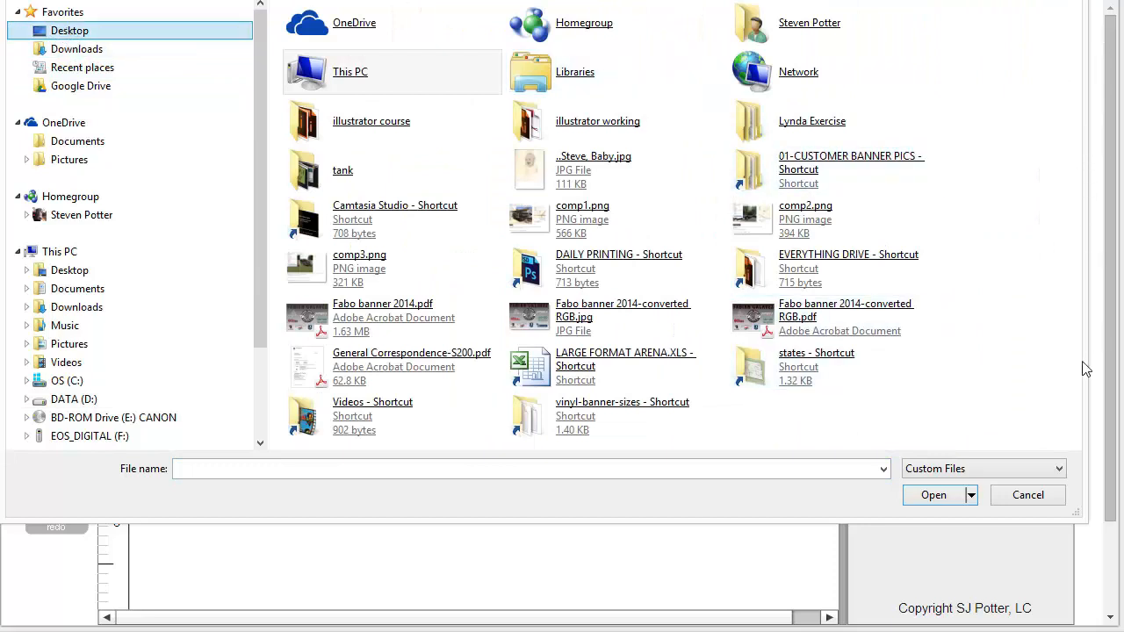
click(834, 373)
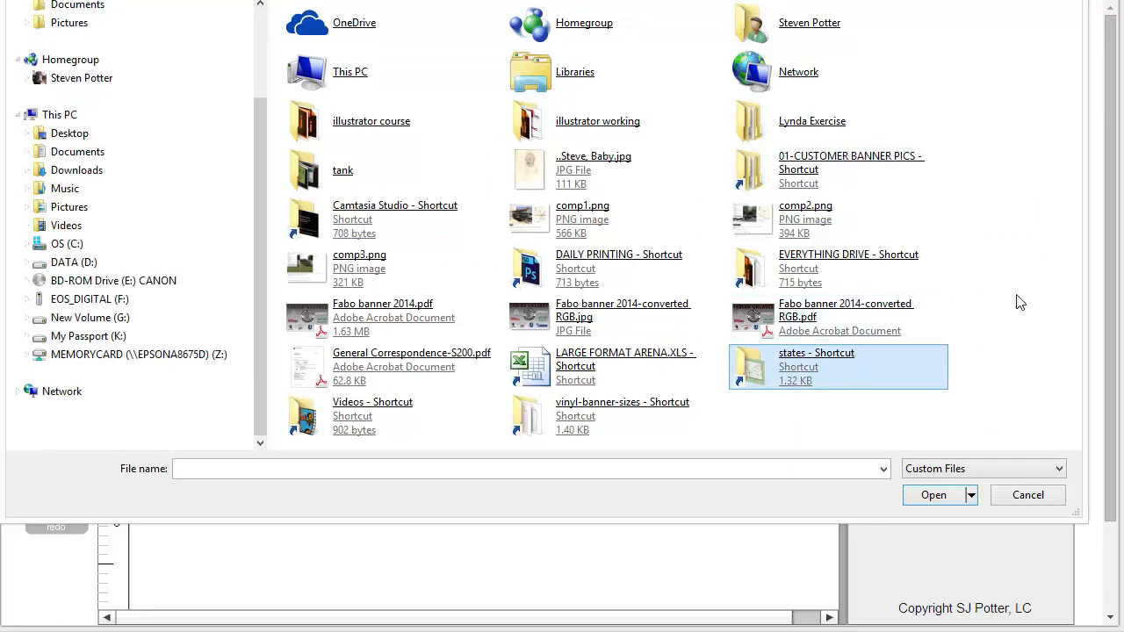
double_click(600, 169)
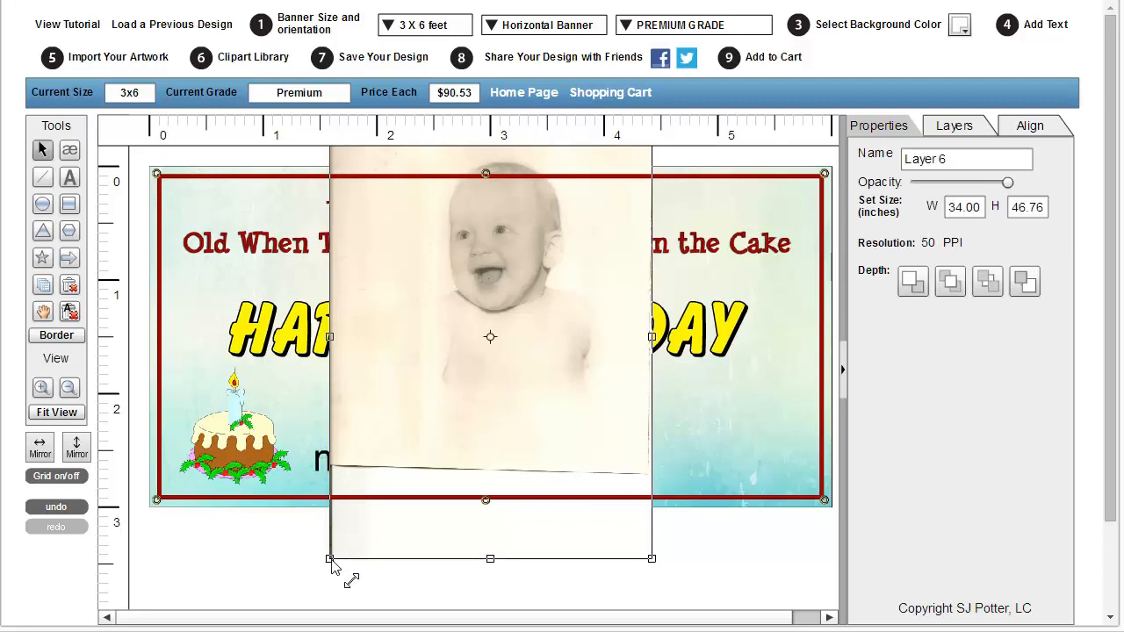
Step: Shrink the baby photo to about 7.1 x 9.8 inches and place it in the banner's lower-right corner
drag(330, 558, 539, 267)
drag(609, 234, 742, 439)
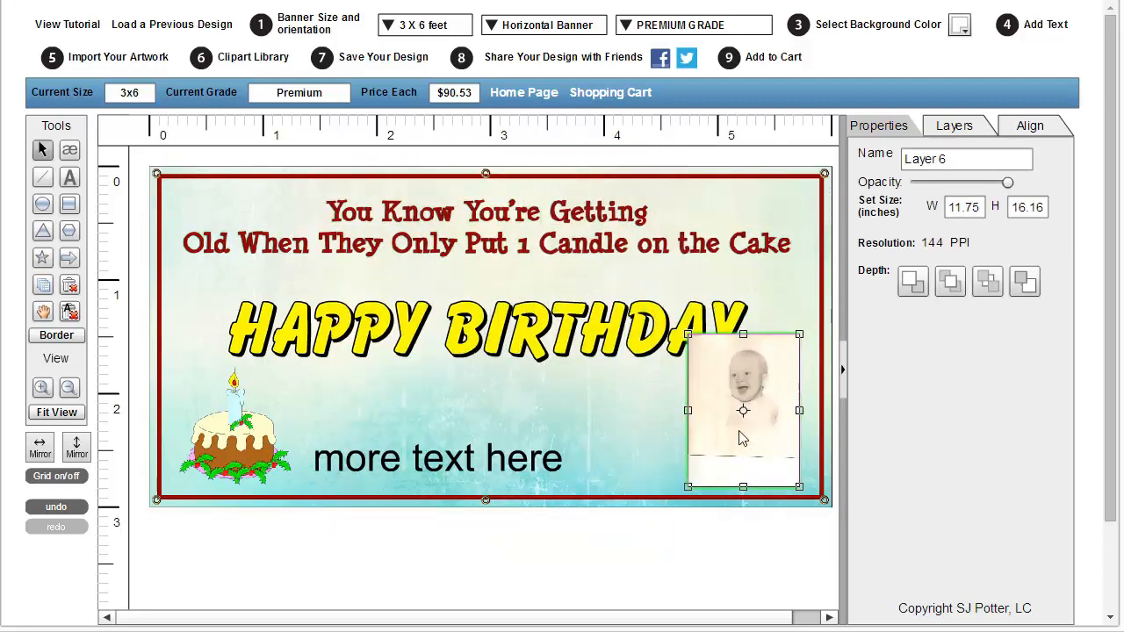
drag(689, 487, 732, 427)
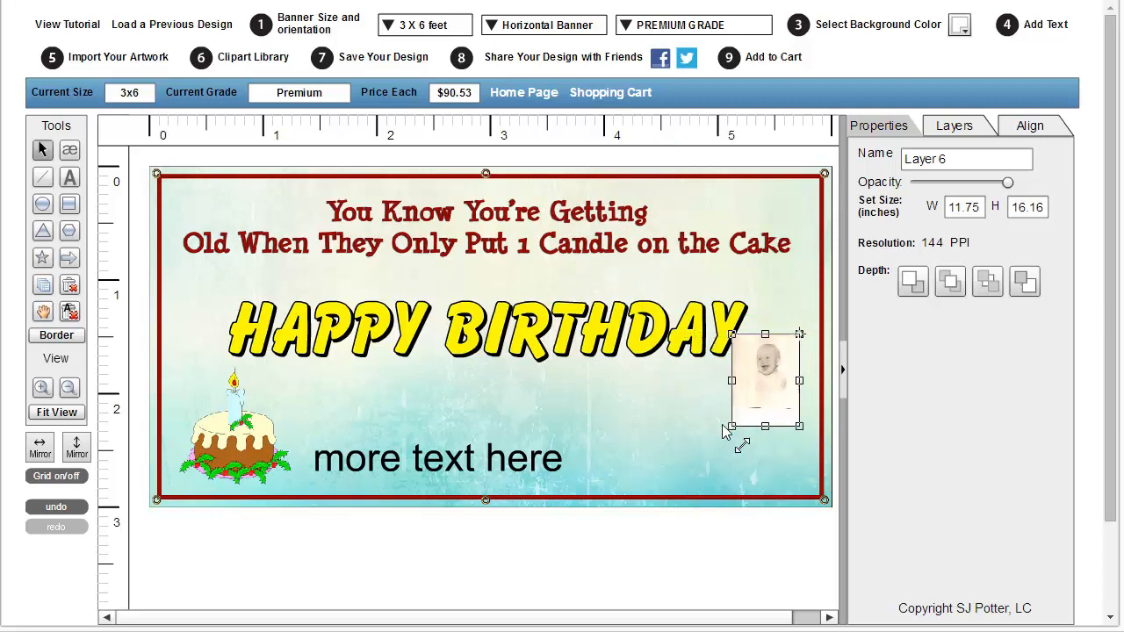
drag(785, 394, 785, 448)
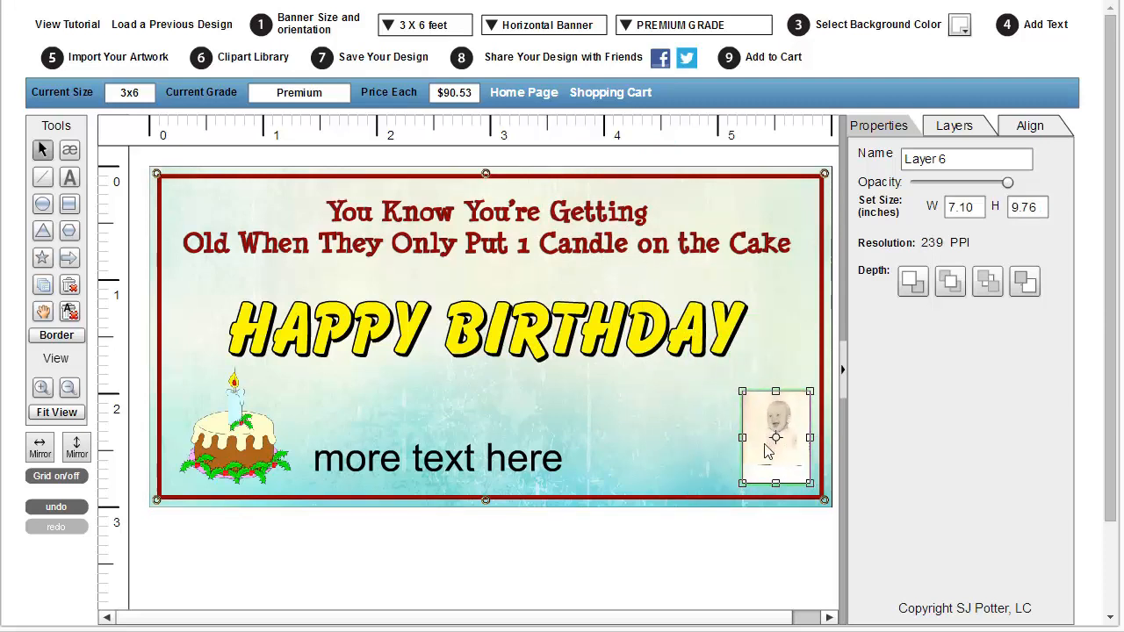
click(675, 452)
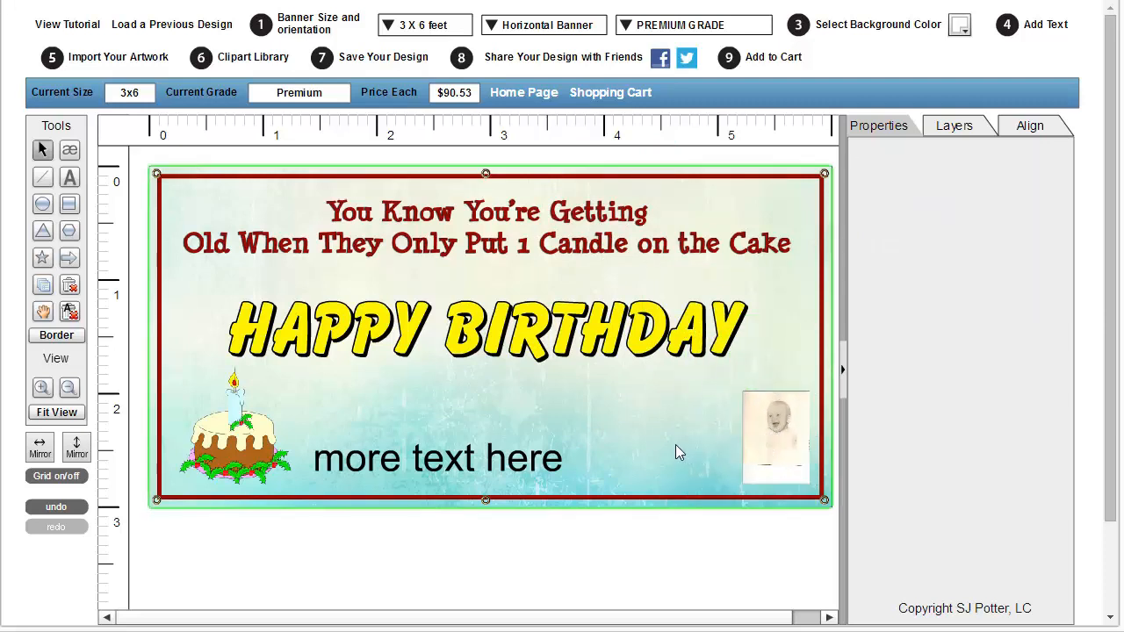
Step: Change the "more text here" text to "THAT'S YOU 56 YEARS AGO"
double_click(556, 474)
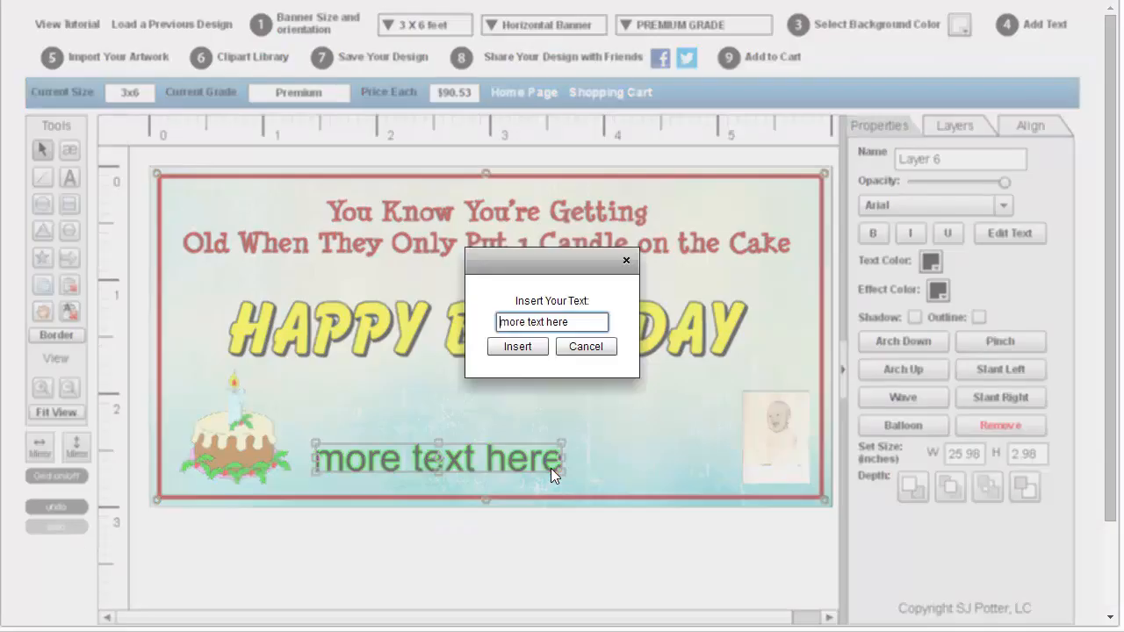
drag(587, 330, 431, 324)
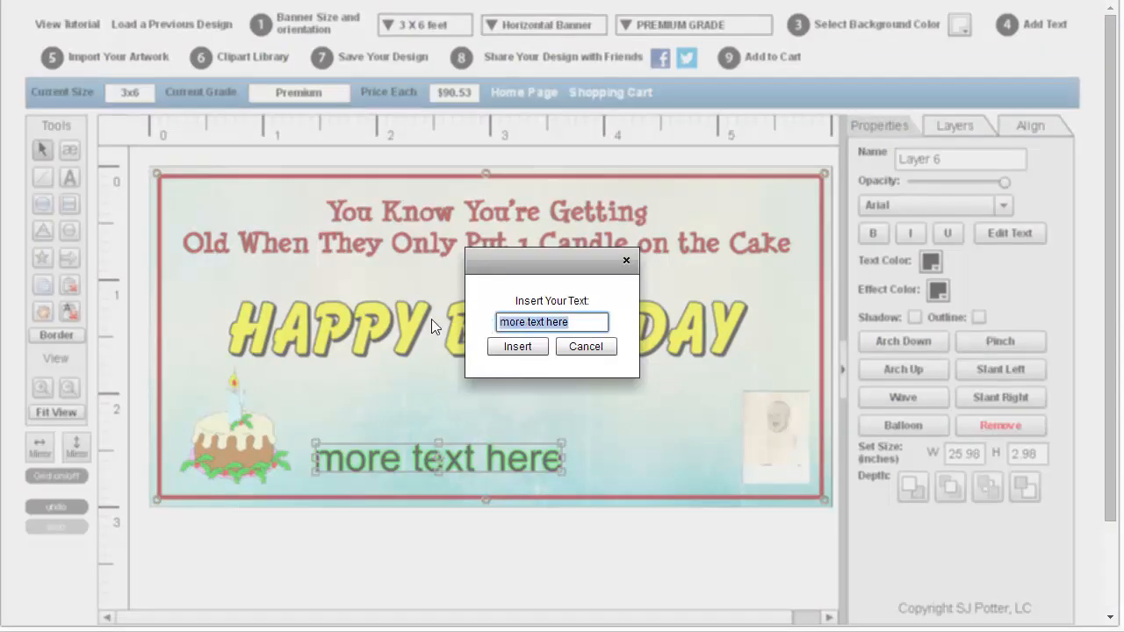
text(THA)
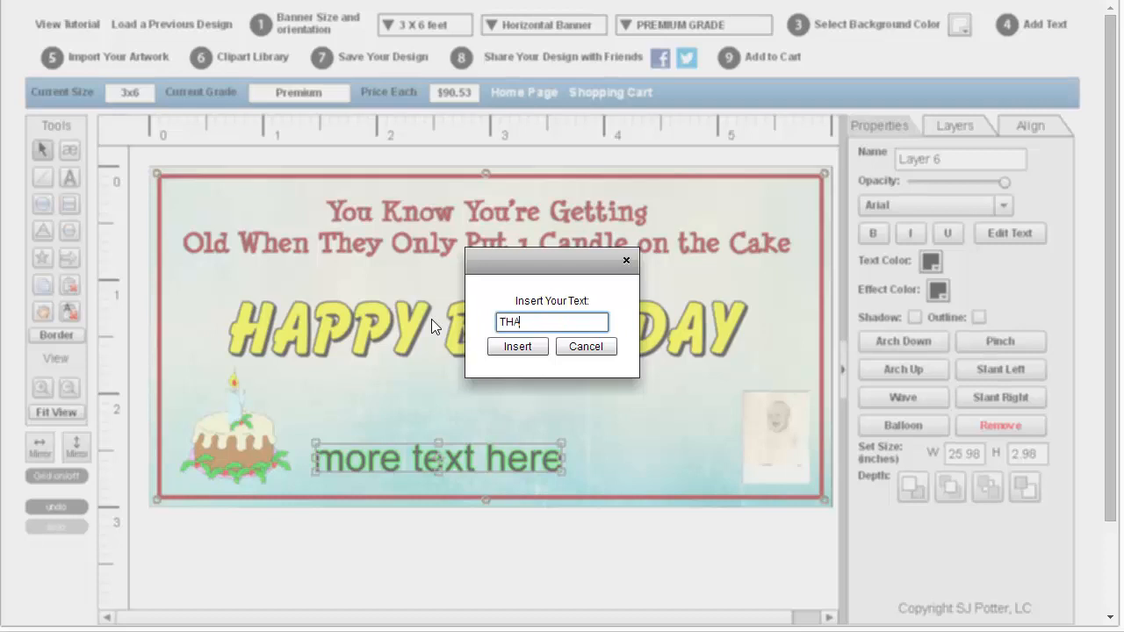
text(T'S YOU)
text( 56 YEARS)
text( OLD)
key(Return)
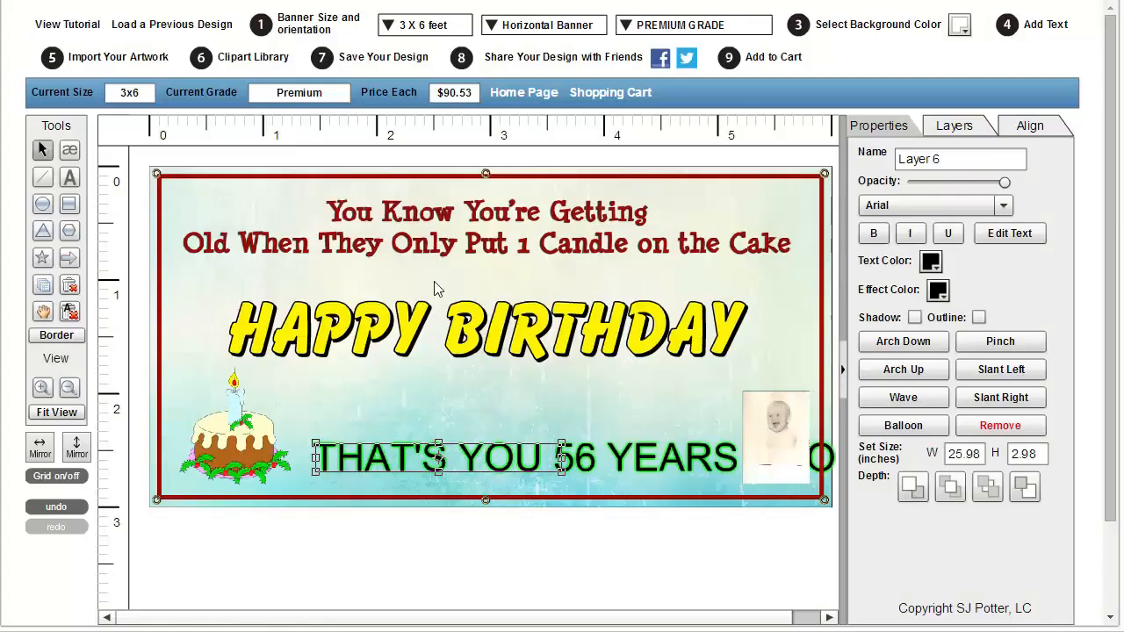
Step: Scale the "THAT'S YOU 56 YEARS AGO" text down to about 32.3 x 2.1 inches and set its font to Balloon
click(323, 469)
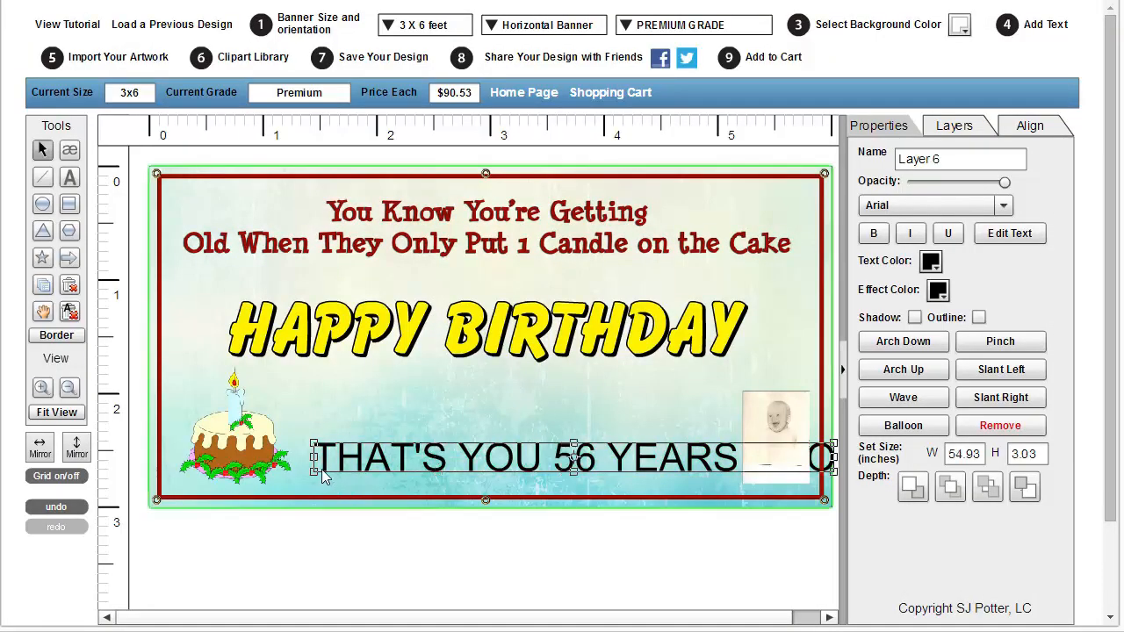
drag(314, 470, 529, 470)
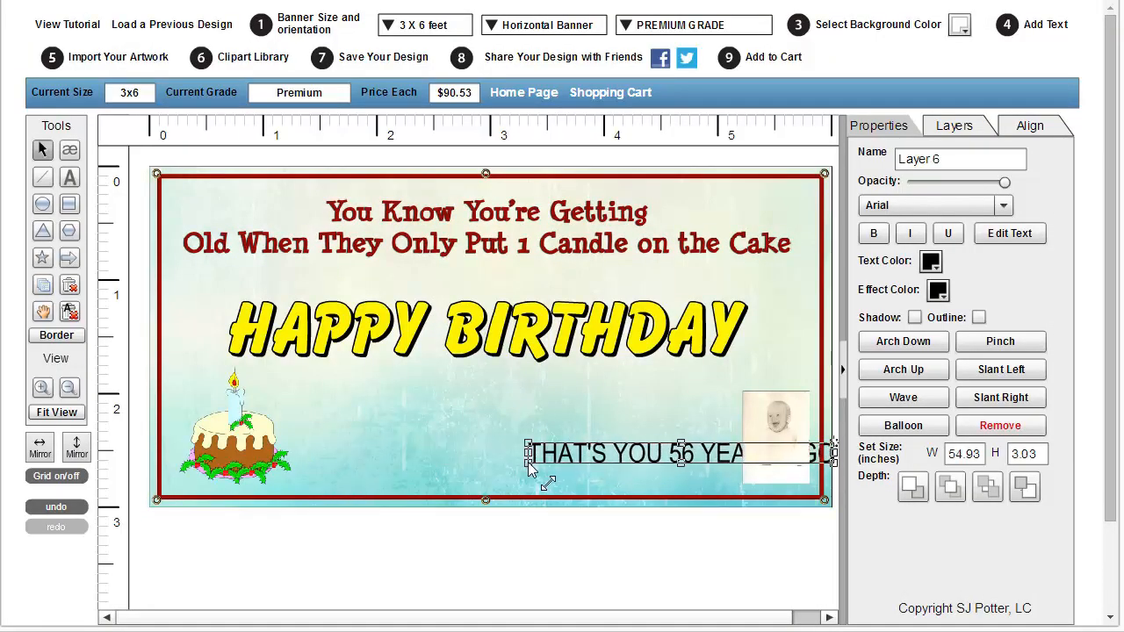
click(1003, 207)
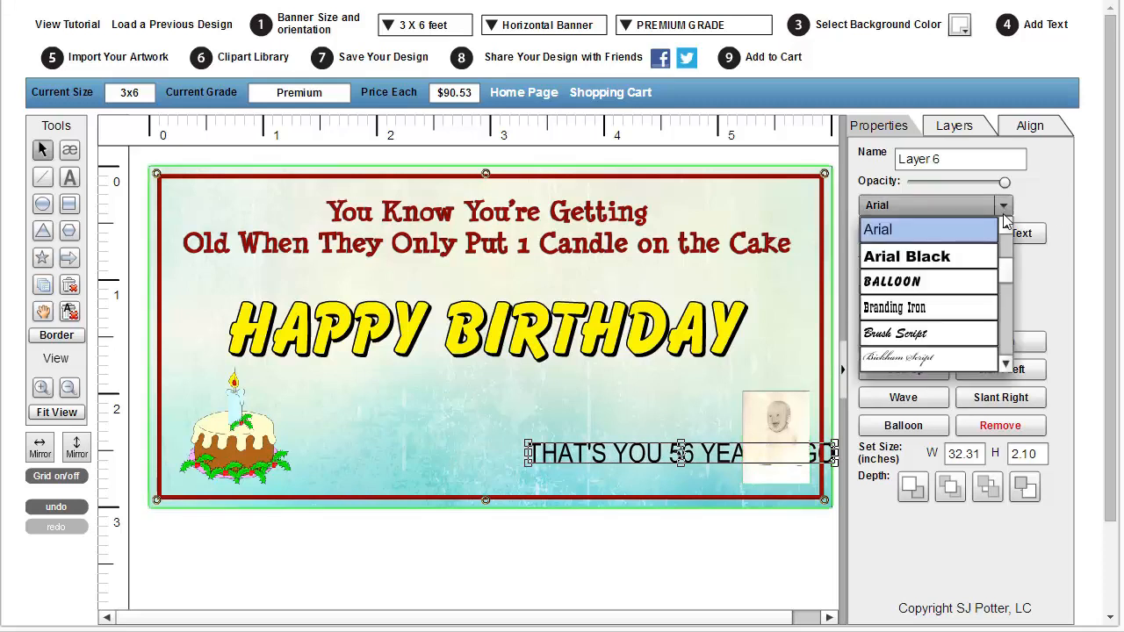
click(936, 294)
click(501, 470)
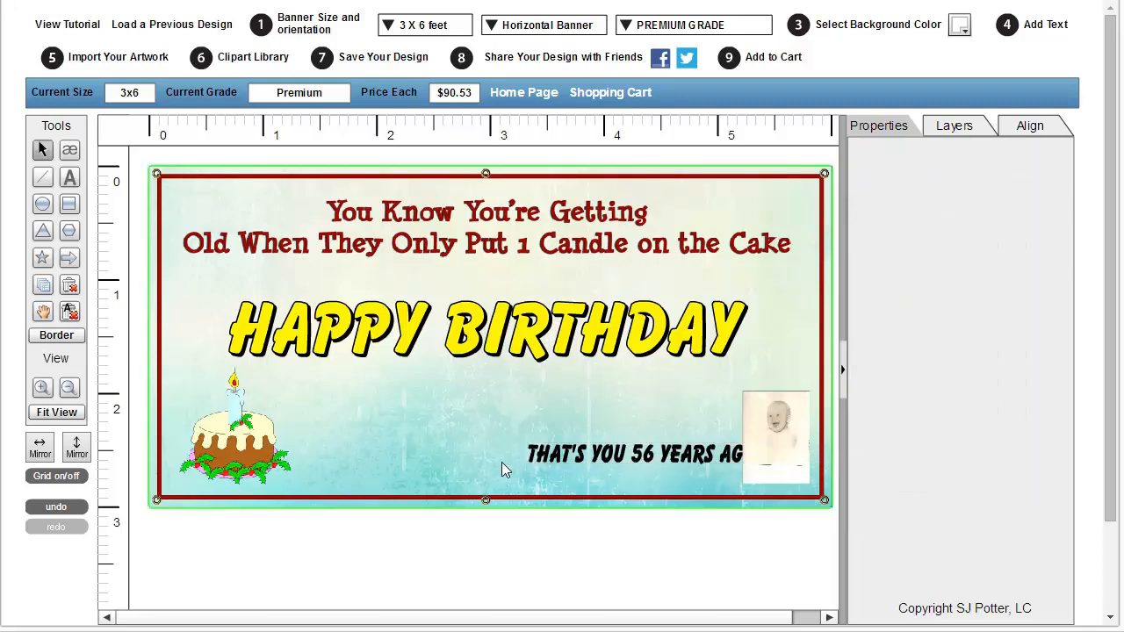
Step: Move the "THAT'S YOU 56 YEARS AGO" text clear of the baby photo and add an arrow between them pointing at the photo
drag(573, 477, 485, 478)
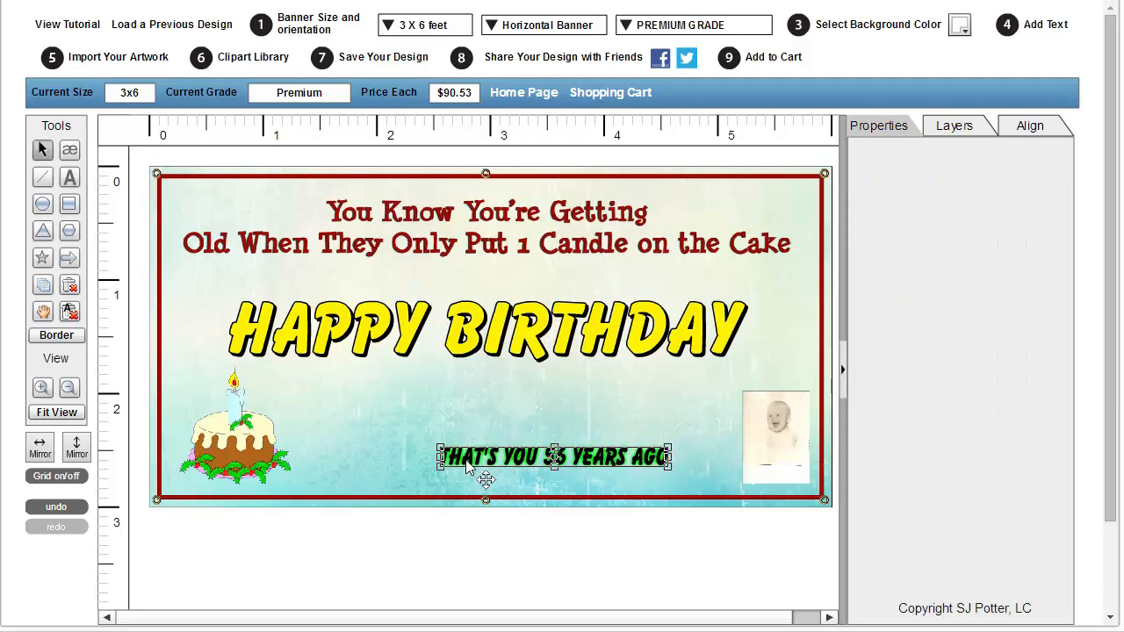
click(467, 479)
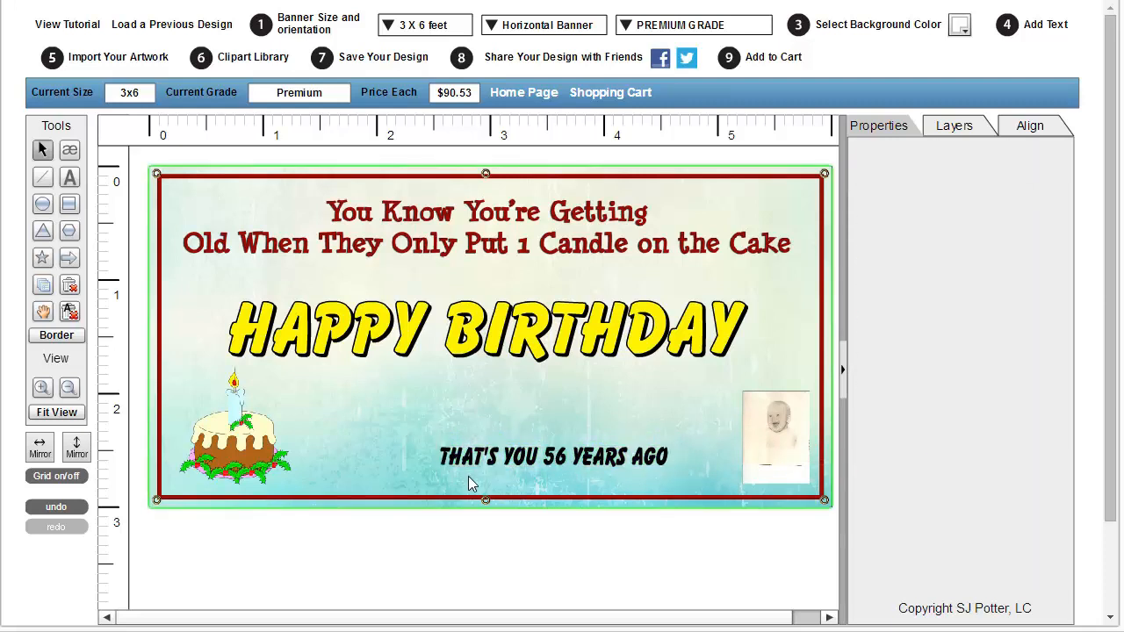
click(66, 259)
mouse_move(630, 399)
mouse_down()
mouse_move(679, 410)
mouse_move(768, 466)
mouse_move(728, 466)
mouse_up()
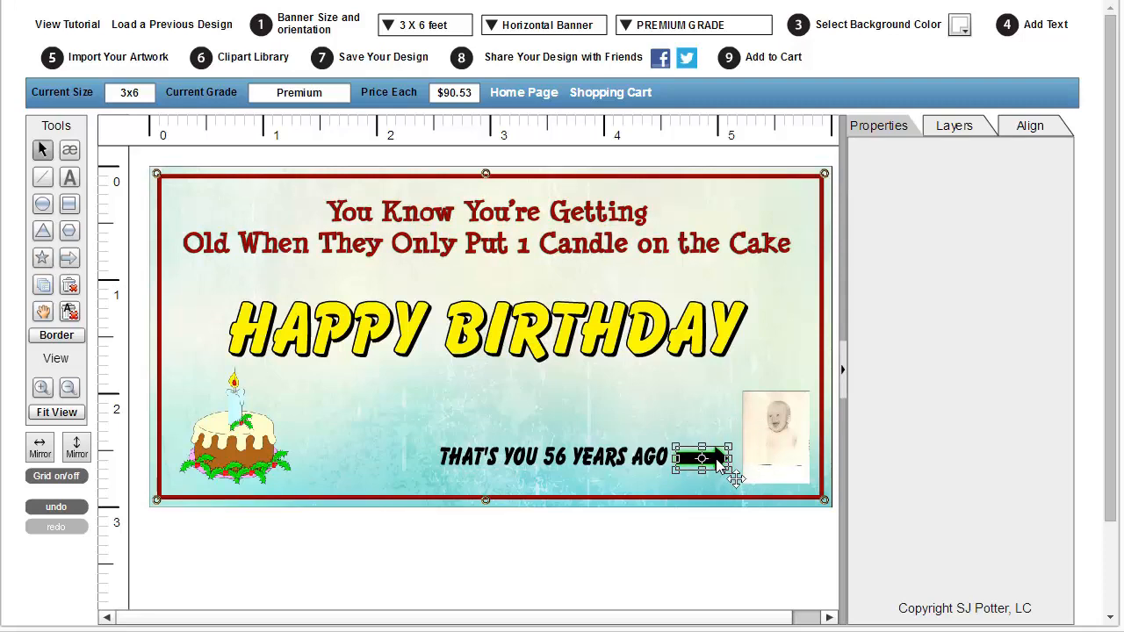
click(689, 420)
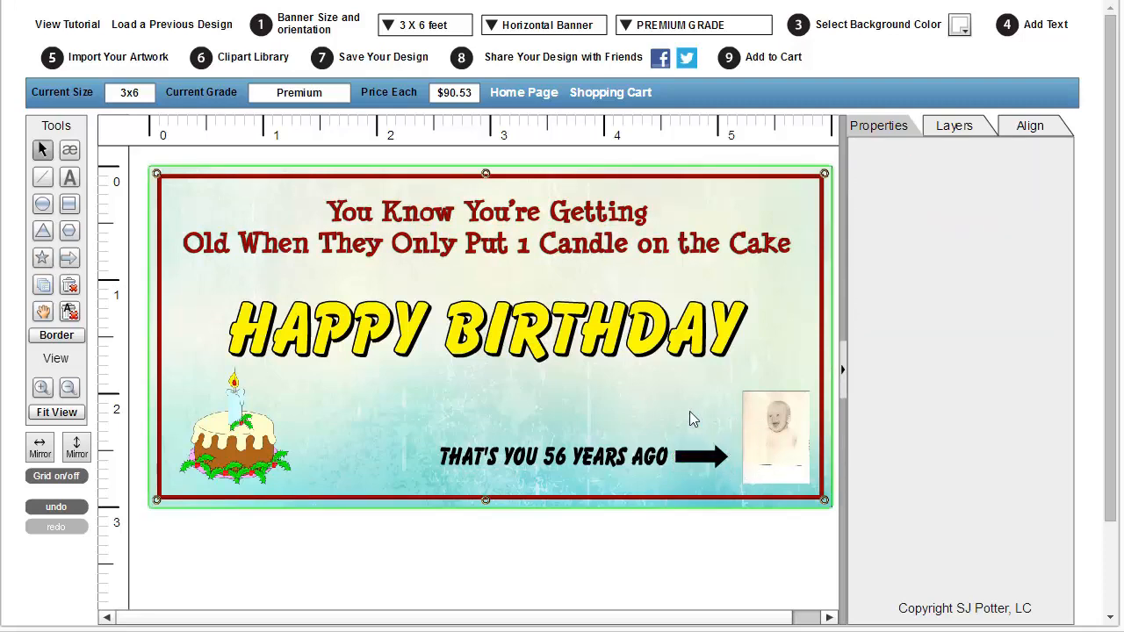
Step: Save the design under the name BIRHTDAYBANNER1
click(364, 57)
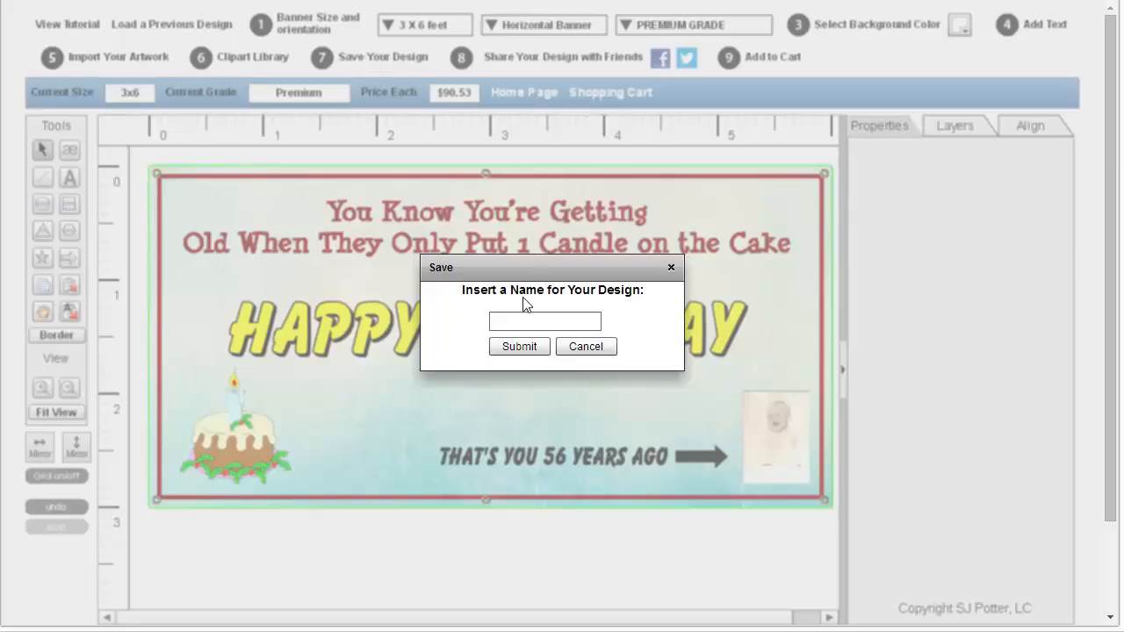
click(517, 322)
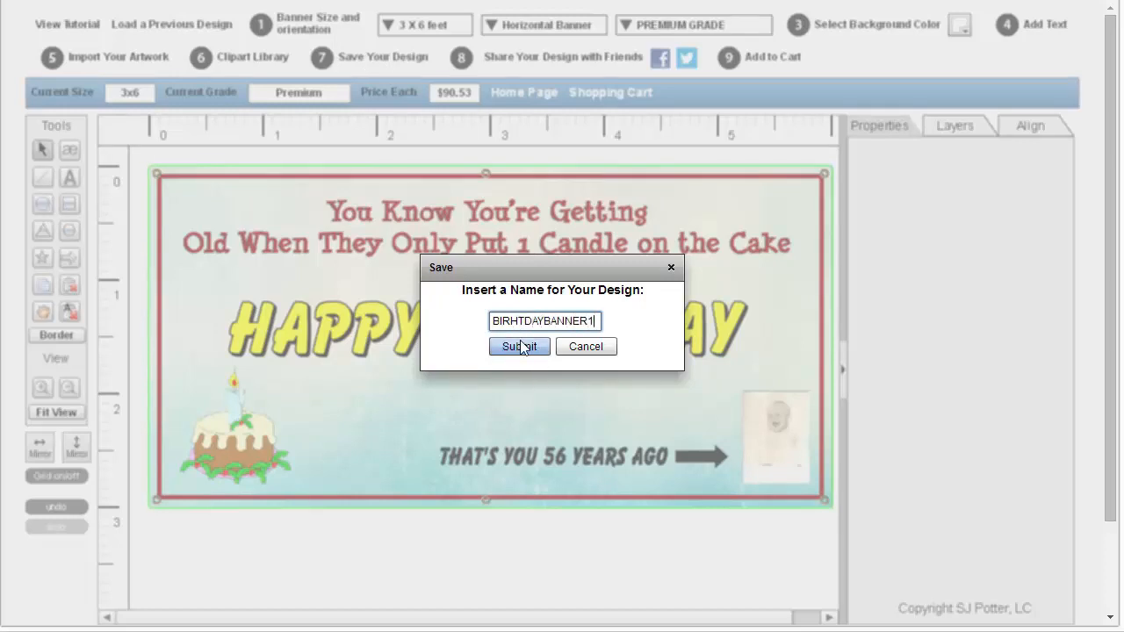
click(522, 347)
click(552, 338)
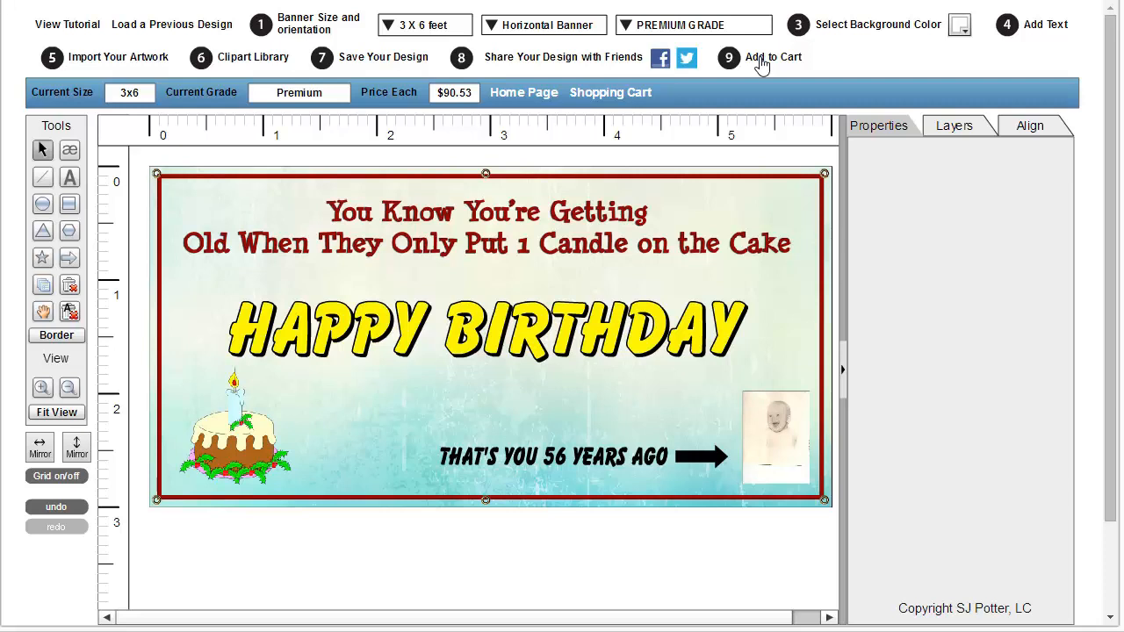
click(781, 455)
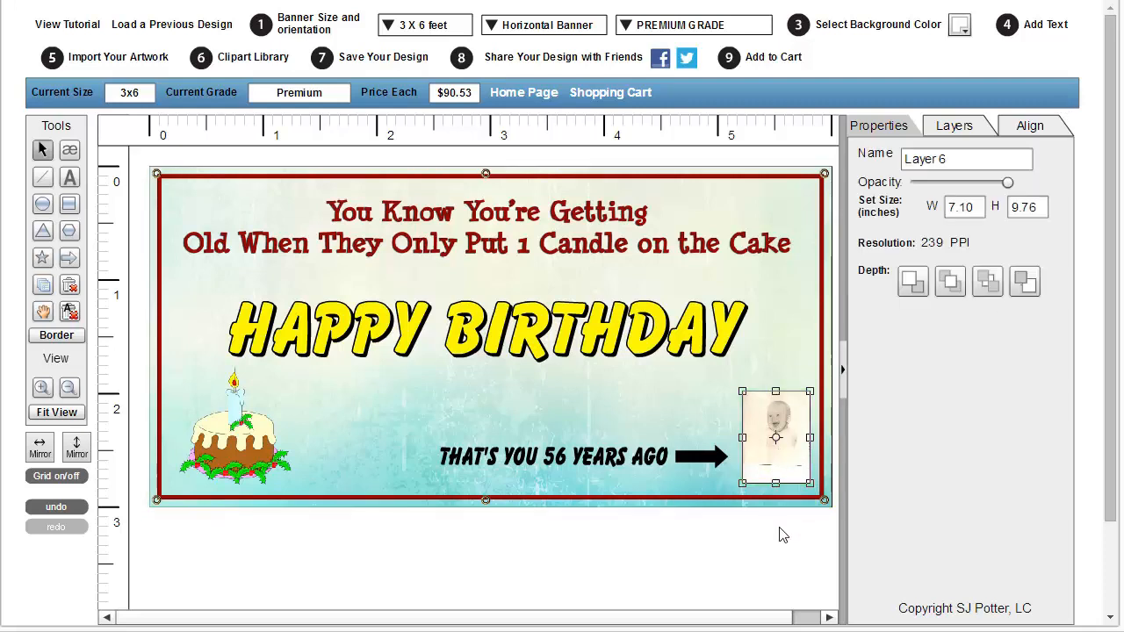